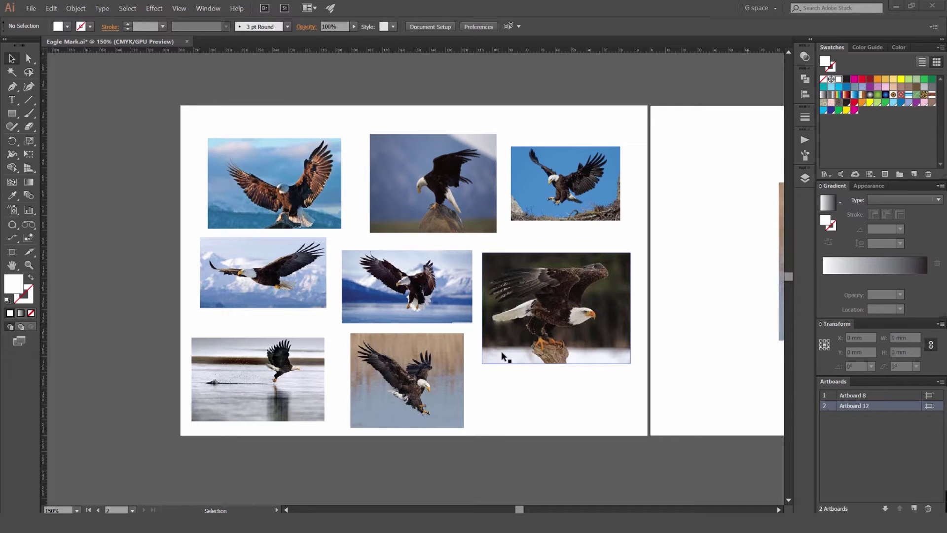
# Look over the full set of eagle reference photos on the first artboard
pyautogui.press('space')
pyautogui.moveTo(406, 240); pyautogui.dragTo(419, 209)
pyautogui.press('space')
pyautogui.scroll(1, 420, 217)
pyautogui.press('space')
pyautogui.moveTo(477, 279); pyautogui.dragTo(413, 247)
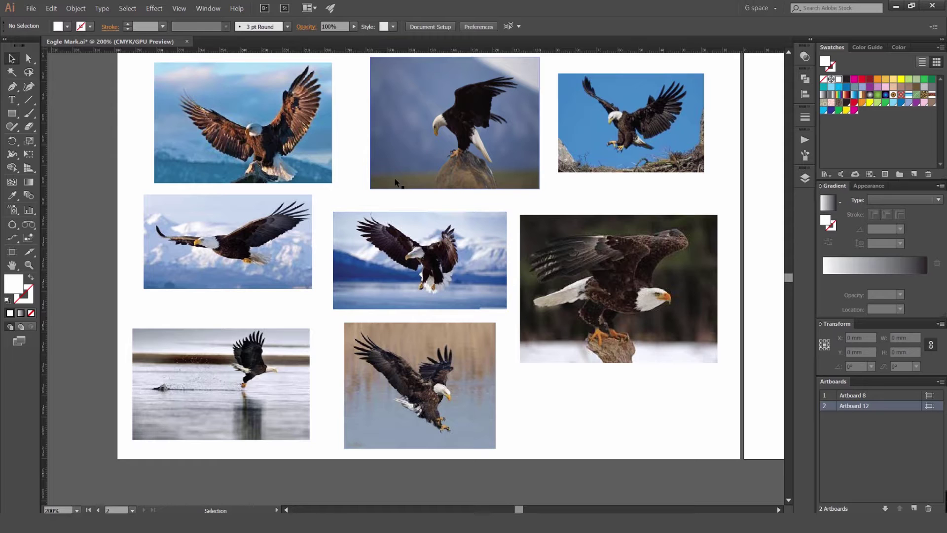
pyautogui.press('space')
pyautogui.moveTo(210, 124); pyautogui.dragTo(248, 143)
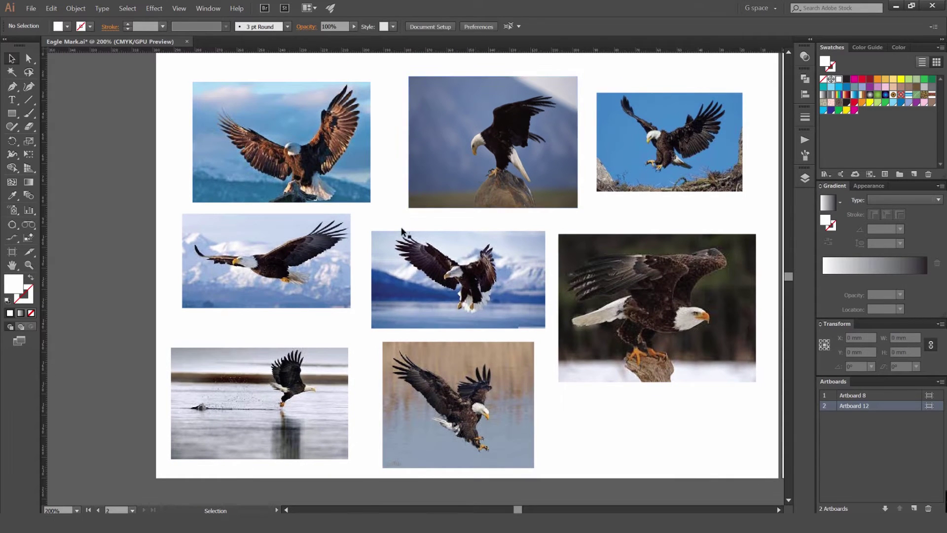
pyautogui.moveTo(527, 230); pyautogui.dragTo(491, 229)
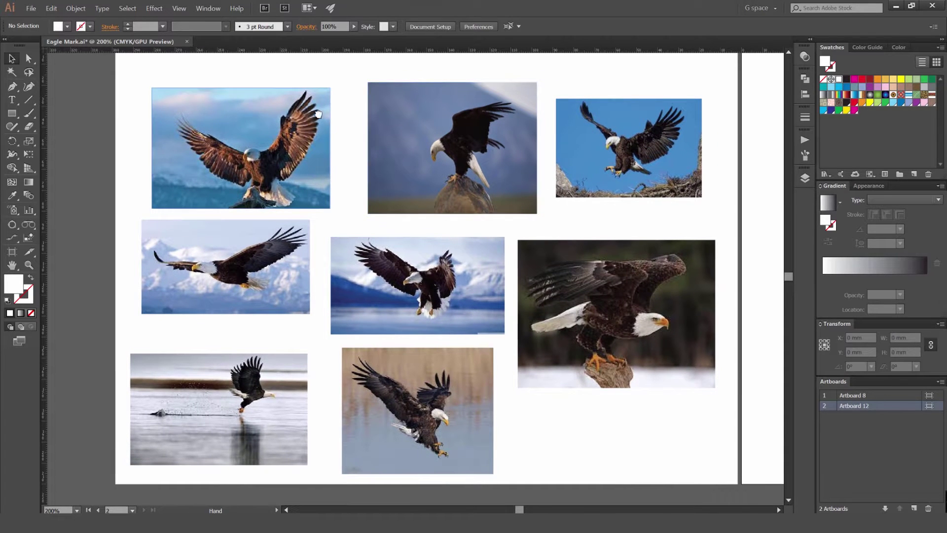
pyautogui.moveTo(330, 133); pyautogui.dragTo(357, 126)
pyautogui.moveTo(626, 150); pyautogui.dragTo(515, 162)
pyautogui.scroll(1, 543, 186)
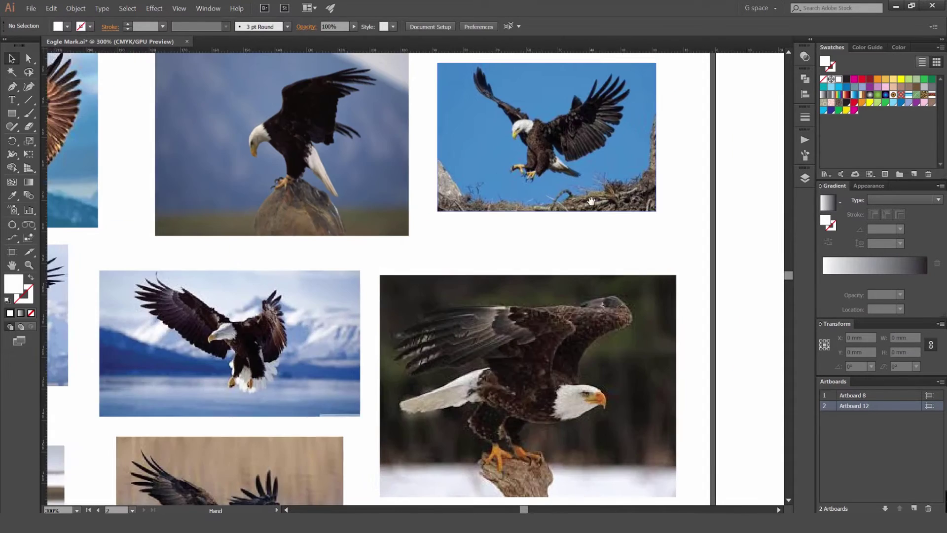
# Examine the wing and body poses in the eagle reference photos up close, including the perched and landing birds
pyautogui.scroll(-4, 552, 186)
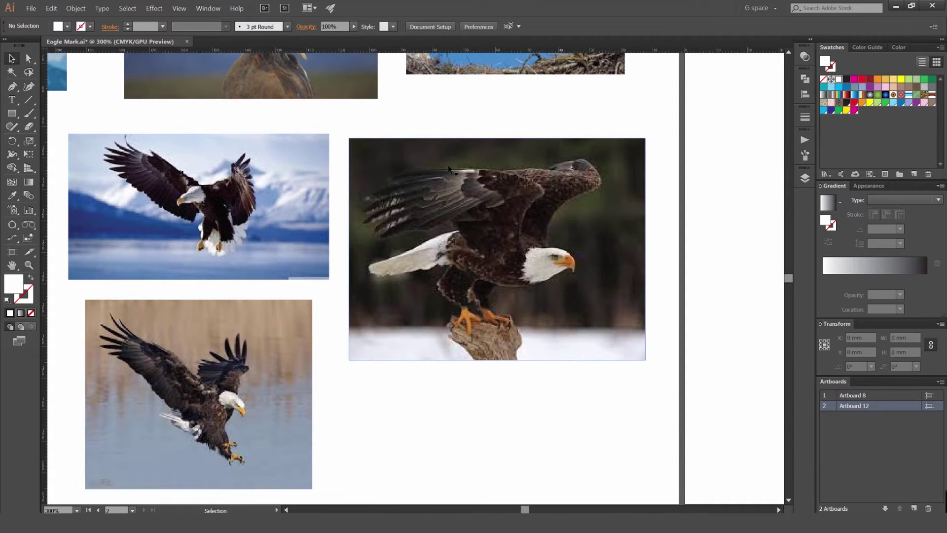
pyautogui.moveTo(325, 251); pyautogui.dragTo(425, 291)
pyautogui.scroll(-1, 475, 224)
pyautogui.moveTo(439, 246); pyautogui.dragTo(379, 304)
pyautogui.scroll(1, 557, 153)
pyautogui.moveTo(532, 149); pyautogui.dragTo(523, 181)
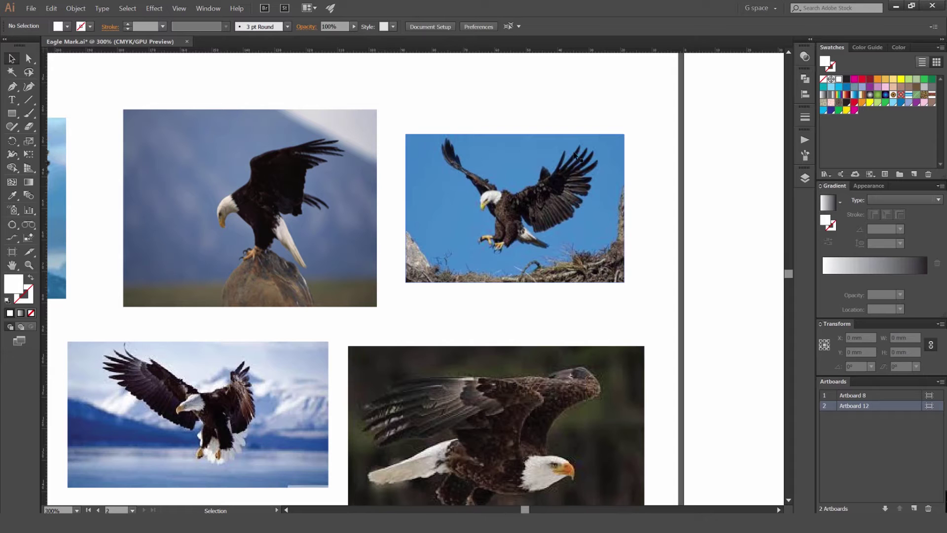
pyautogui.moveTo(453, 214); pyautogui.dragTo(579, 205)
pyautogui.moveTo(628, 187); pyautogui.dragTo(568, 191)
pyautogui.moveTo(332, 187); pyautogui.dragTo(457, 168)
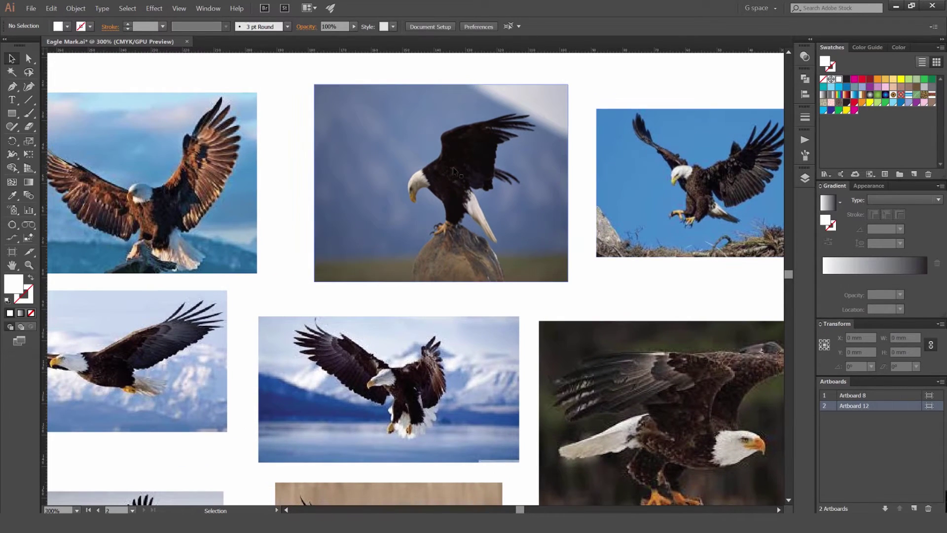
pyautogui.scroll(2, 503, 136)
pyautogui.scroll(-1, 458, 121)
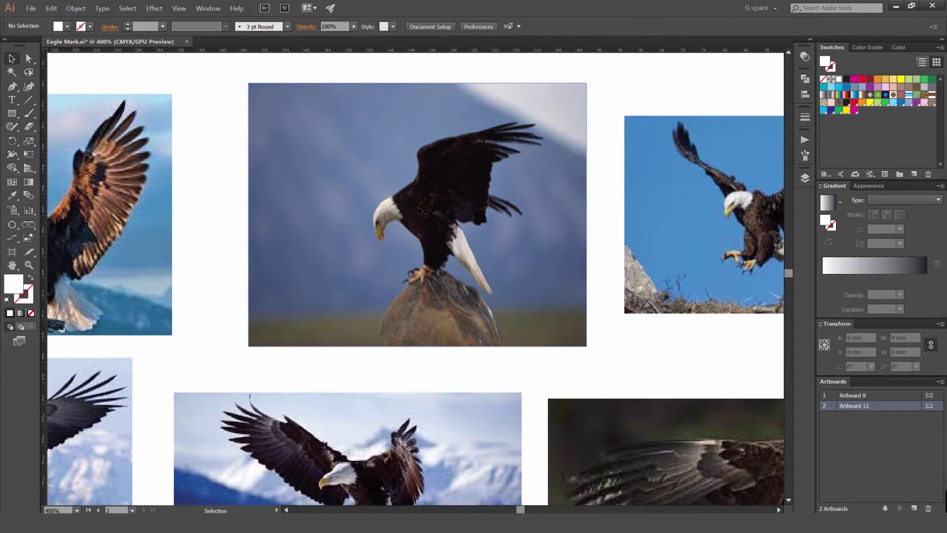
# Compare the flying and diving eagle photos across the middle and lower rows of the first artboard
pyautogui.scroll(-3, 521, 174)
pyautogui.moveTo(472, 222); pyautogui.dragTo(479, 175)
pyautogui.scroll(1, 442, 239)
pyautogui.moveTo(441, 239); pyautogui.dragTo(478, 242)
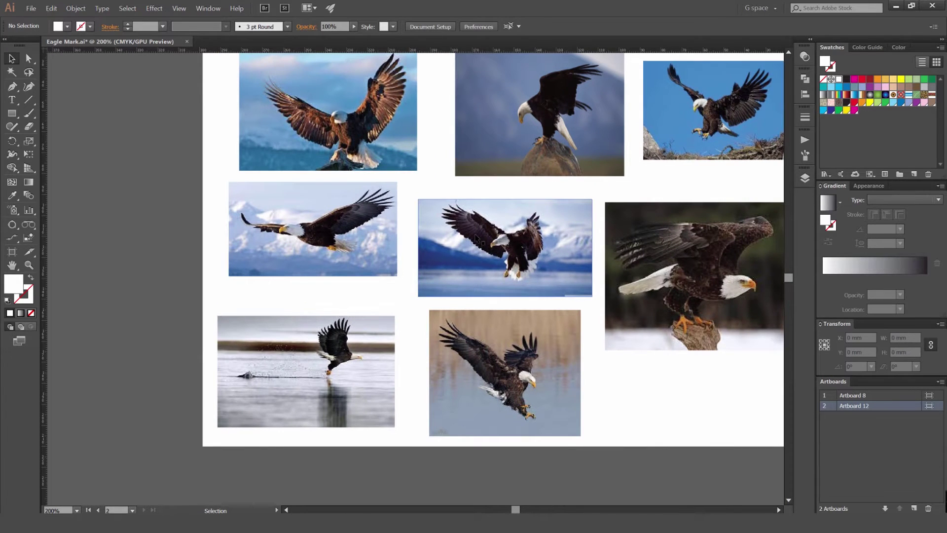
pyautogui.scroll(1, 375, 231)
pyautogui.hscroll(-1, 374, 232)
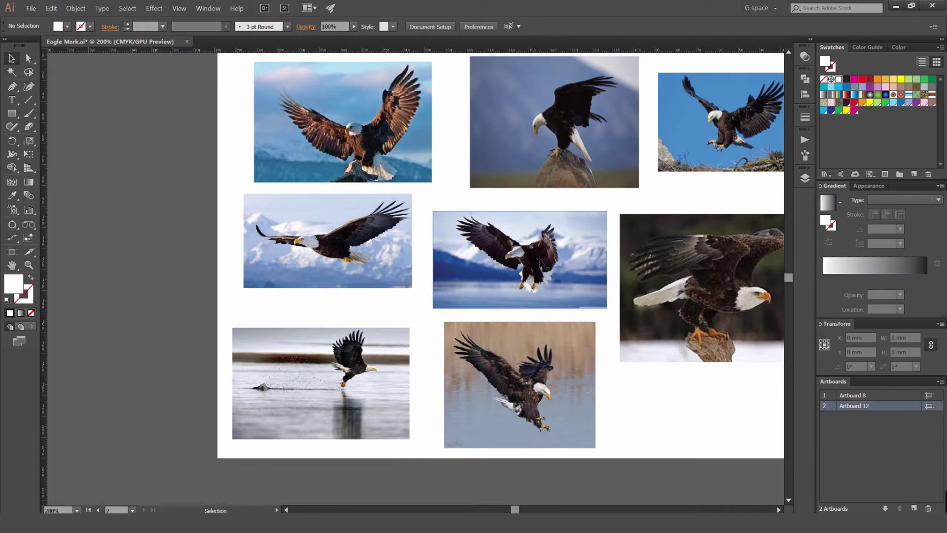
pyautogui.scroll(1, 380, 126)
pyautogui.scroll(-1, 409, 182)
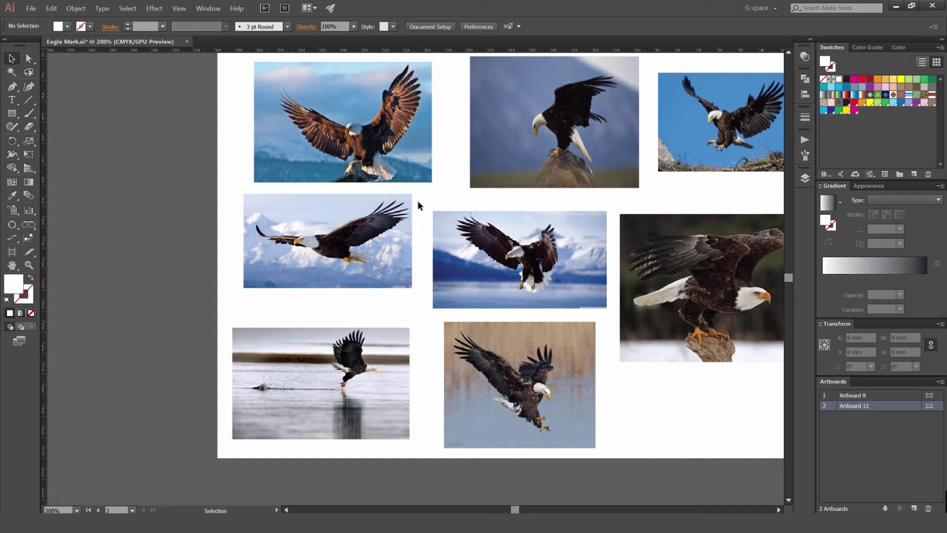
pyautogui.moveTo(553, 299); pyautogui.dragTo(495, 223)
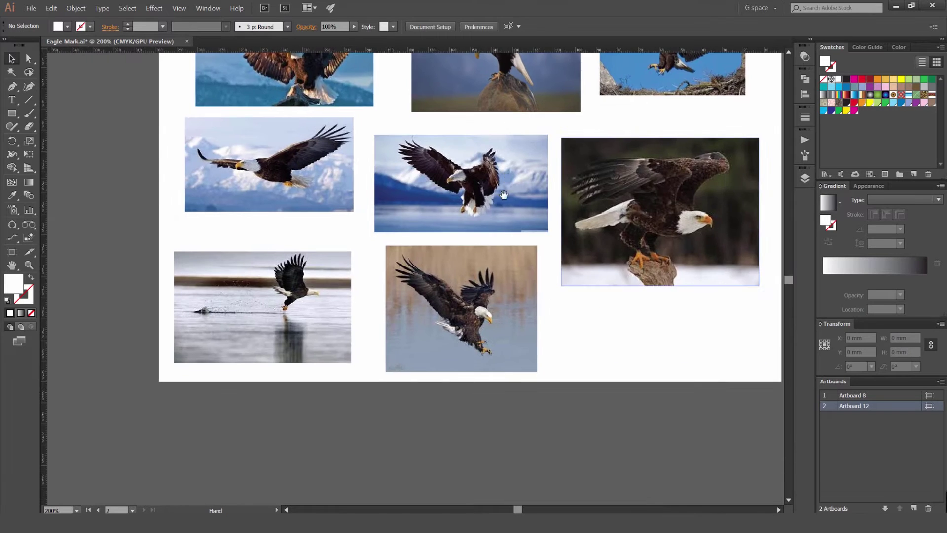
pyautogui.scroll(1, 429, 268)
pyautogui.moveTo(501, 324); pyautogui.dragTo(436, 262)
pyautogui.scroll(-1, 461, 281)
pyautogui.scroll(-1, 491, 282)
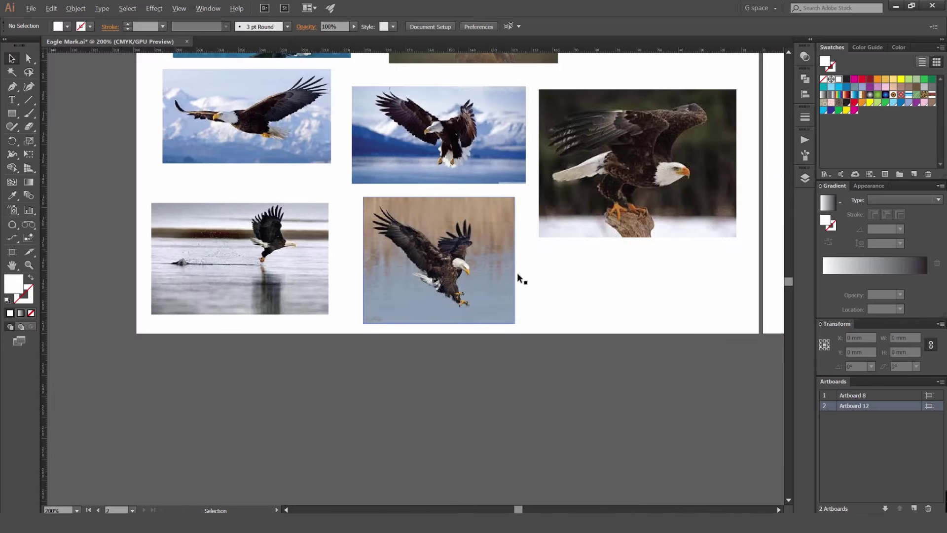
# Examine the enlarged photo of the diving eagle on the second artboard
pyautogui.moveTo(543, 273); pyautogui.dragTo(197, 334)
pyautogui.scroll(-1, 413, 302)
pyautogui.moveTo(599, 185); pyautogui.dragTo(490, 229)
pyautogui.scroll(2, 492, 229)
pyautogui.scroll(-1, 437, 226)
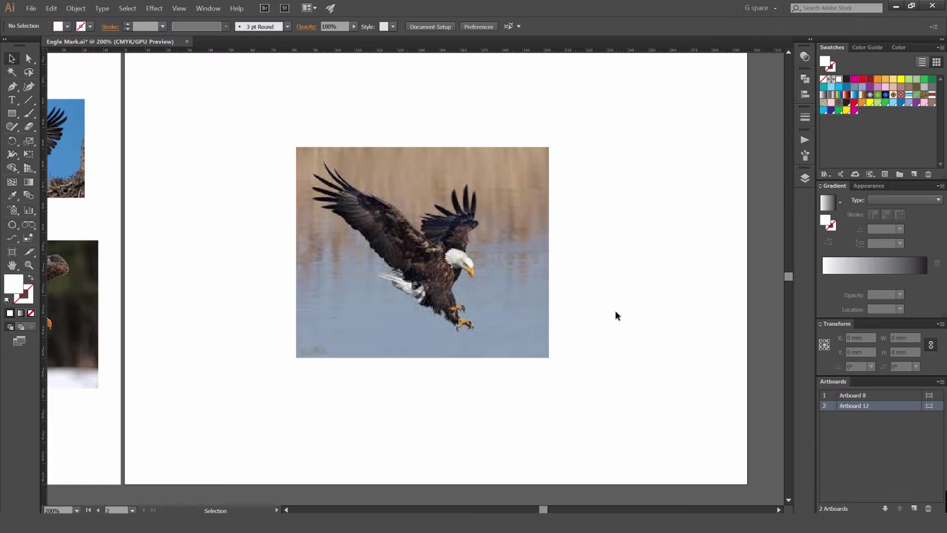
pyautogui.hotkey('ctrl', '-')
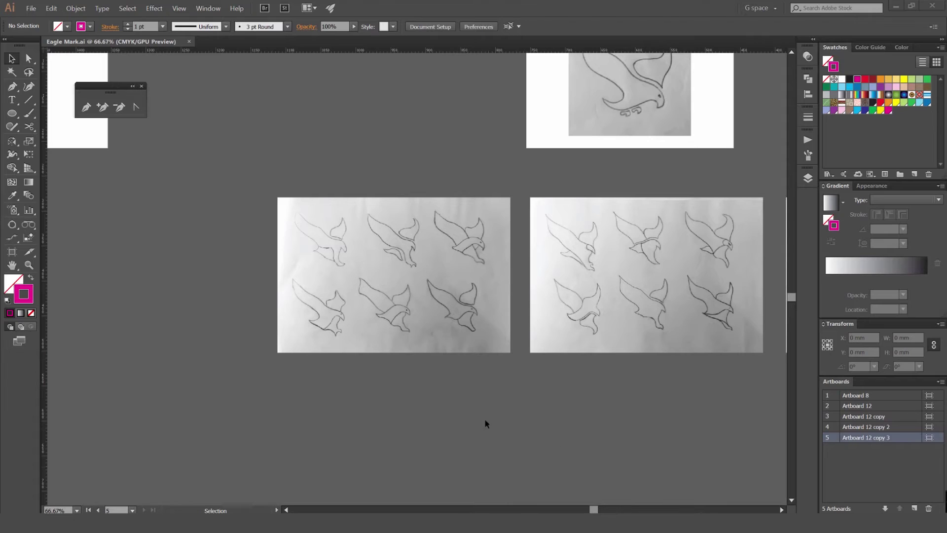
# Review the pencil eagle sketches on the first three sketch sheets
pyautogui.scroll(1, 465, 416)
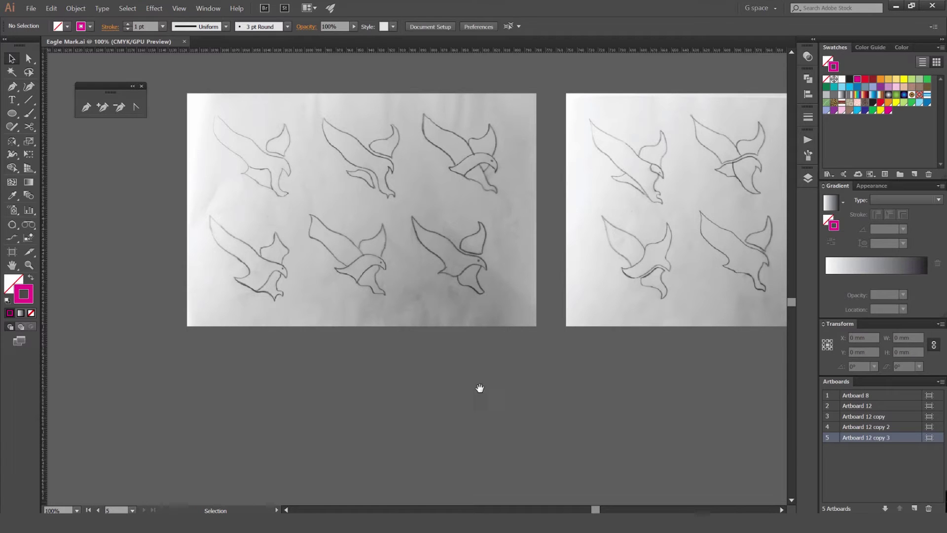
pyautogui.scroll(2, 498, 317)
pyautogui.moveTo(542, 225); pyautogui.dragTo(450, 239)
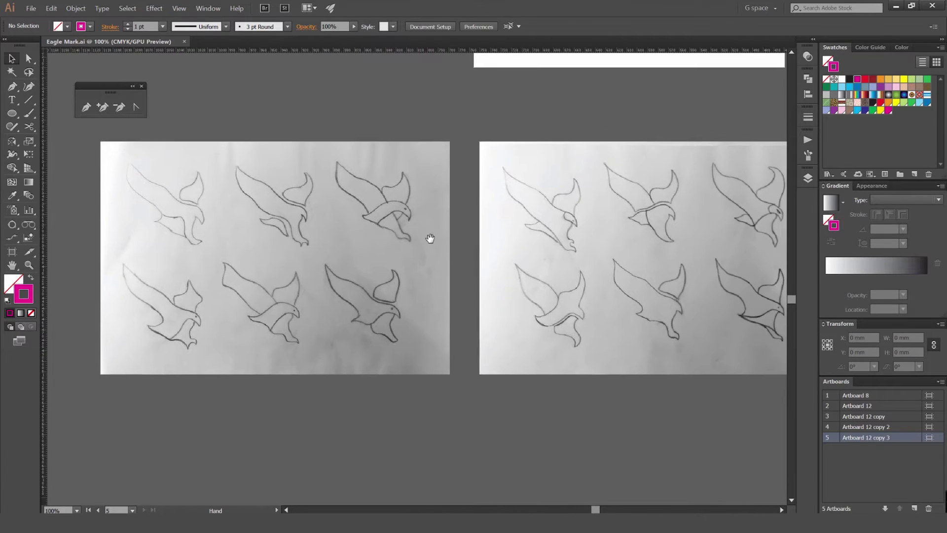
pyautogui.moveTo(581, 235)
pyautogui.mouseDown()
pyautogui.moveTo(437, 236)
pyautogui.moveTo(527, 232)
pyautogui.moveTo(404, 225)
pyautogui.mouseUp()
pyautogui.moveTo(552, 224); pyautogui.dragTo(453, 232)
pyautogui.moveTo(547, 250); pyautogui.dragTo(410, 253)
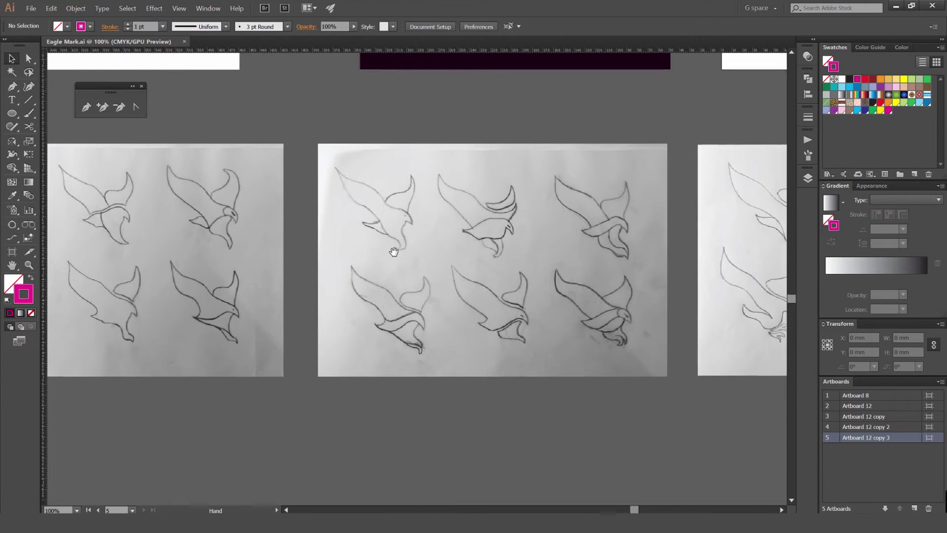
pyautogui.moveTo(569, 229); pyautogui.dragTo(496, 235)
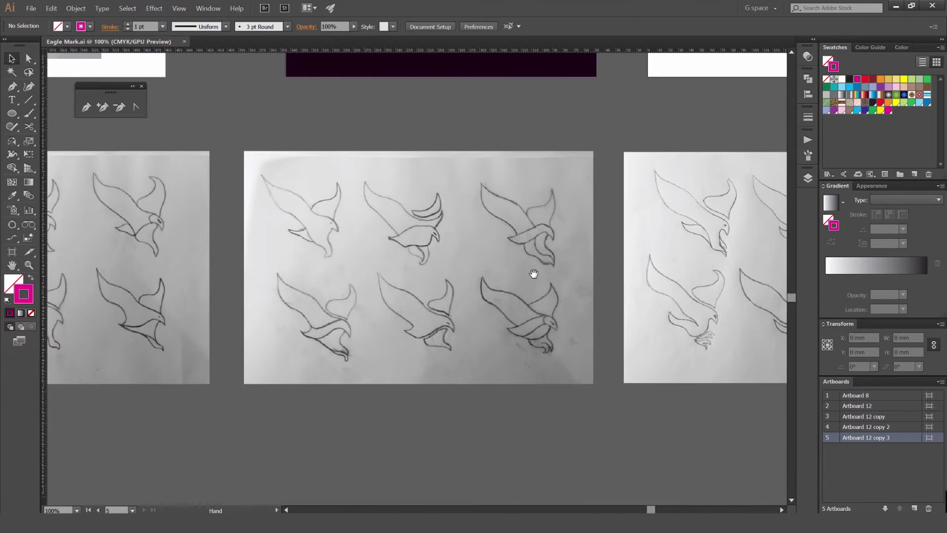
# Examine the sketch variations on the last two sheets, including the version with small curled claws
pyautogui.moveTo(529, 274); pyautogui.dragTo(454, 258)
pyautogui.moveTo(607, 250); pyautogui.dragTo(461, 249)
pyautogui.moveTo(575, 245); pyautogui.dragTo(488, 245)
pyautogui.moveTo(583, 242); pyautogui.dragTo(469, 233)
pyautogui.moveTo(611, 233); pyautogui.dragTo(570, 236)
pyautogui.moveTo(462, 212); pyautogui.dragTo(514, 214)
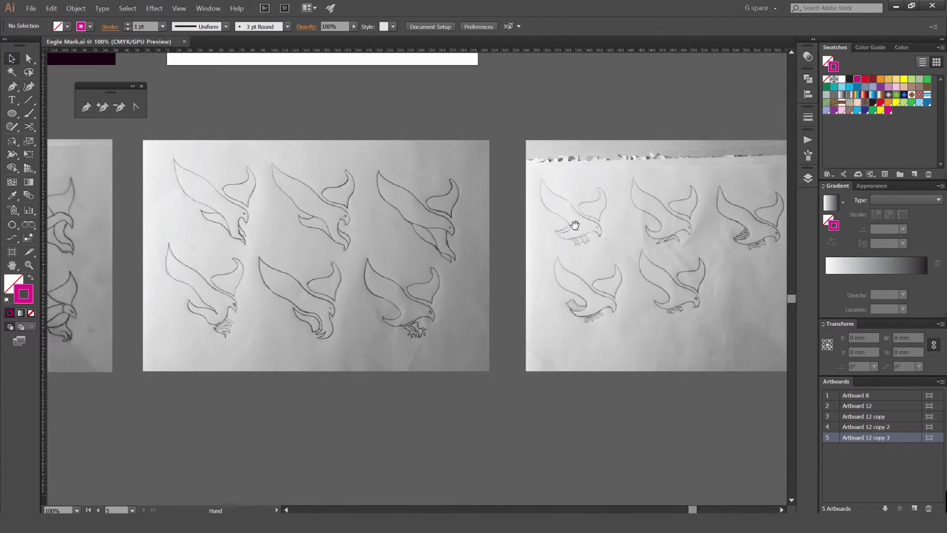
pyautogui.scroll(1, 278, 206)
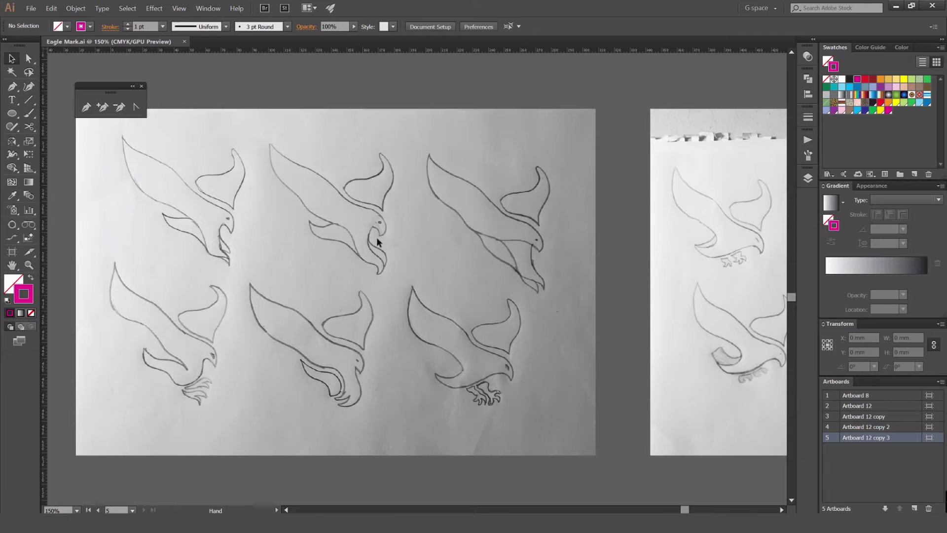
pyautogui.moveTo(596, 260); pyautogui.dragTo(286, 242)
pyautogui.moveTo(516, 224); pyautogui.dragTo(333, 220)
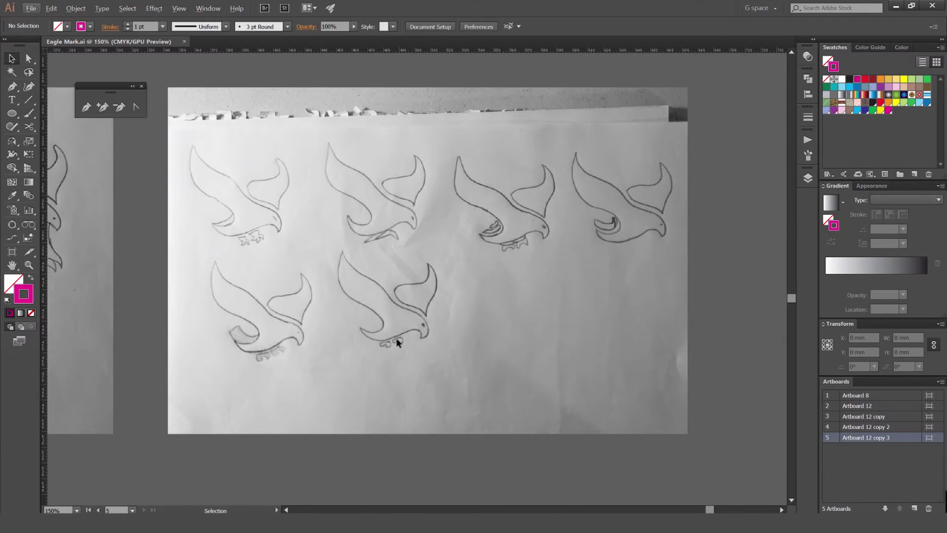
pyautogui.scroll(2, 421, 325)
pyautogui.scroll(-3, 416, 291)
# View the finished eagle mark in gold on the dark artboard and in dark purple on the white artboard
pyautogui.moveTo(404, 274); pyautogui.dragTo(466, 331)
pyautogui.moveTo(430, 283); pyautogui.dragTo(638, 375)
pyautogui.moveTo(342, 305)
pyautogui.mouseDown()
pyautogui.moveTo(492, 338)
pyautogui.moveTo(463, 336)
pyautogui.moveTo(429, 363)
pyautogui.moveTo(452, 385)
pyautogui.moveTo(486, 388)
pyautogui.mouseUp()
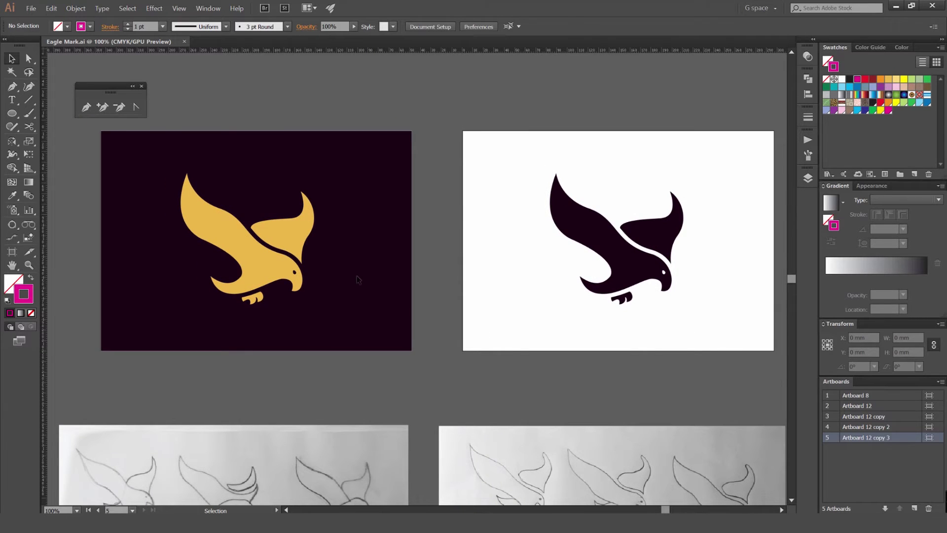
pyautogui.scroll(-1, 427, 364)
pyautogui.moveTo(387, 392); pyautogui.dragTo(395, 390)
pyautogui.scroll(1, 459, 344)
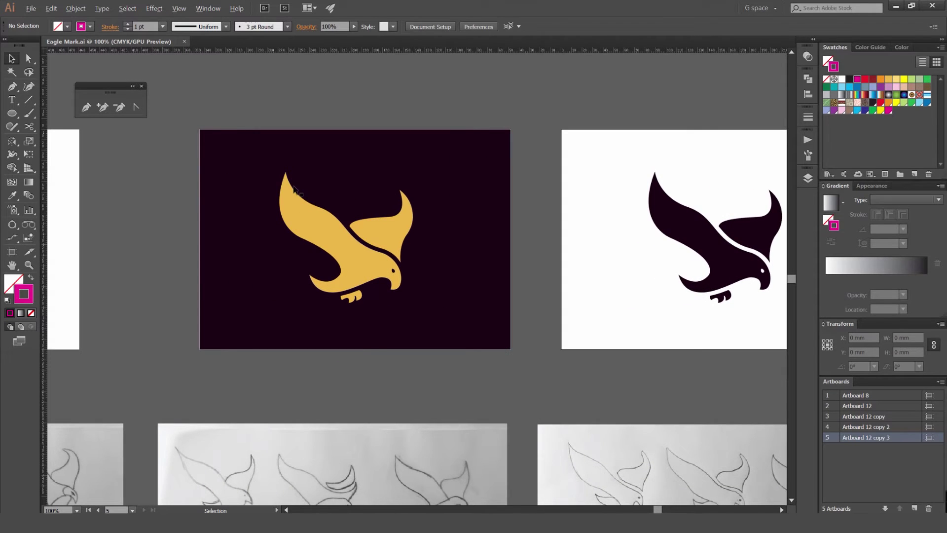
pyautogui.scroll(2, 303, 191)
pyautogui.scroll(-2, 284, 191)
# Select the gold eagle's paths to inspect their anchor points and handles, and deselect them
pyautogui.press('a')
pyautogui.moveTo(396, 216); pyautogui.dragTo(262, 324)
pyautogui.scroll(1, 299, 283)
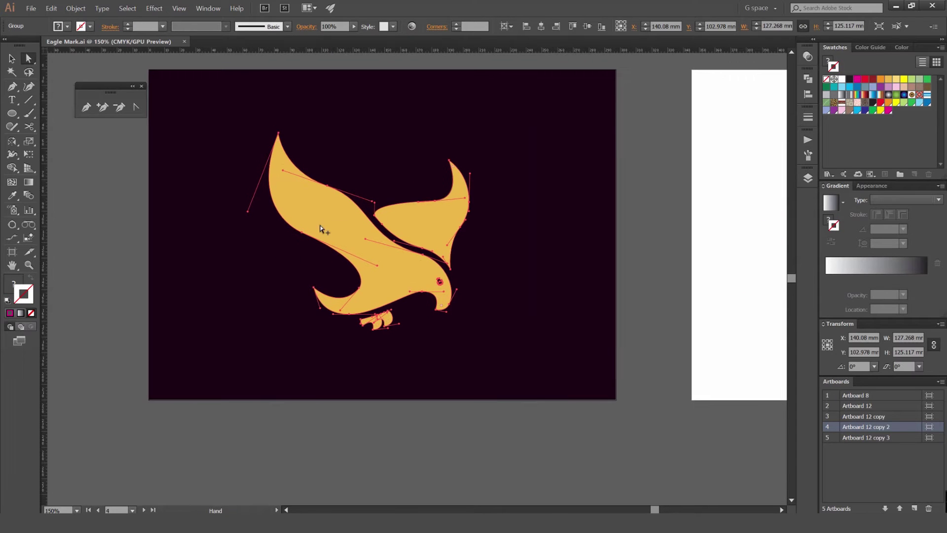
pyautogui.scroll(1, 314, 213)
pyautogui.click(549, 269)
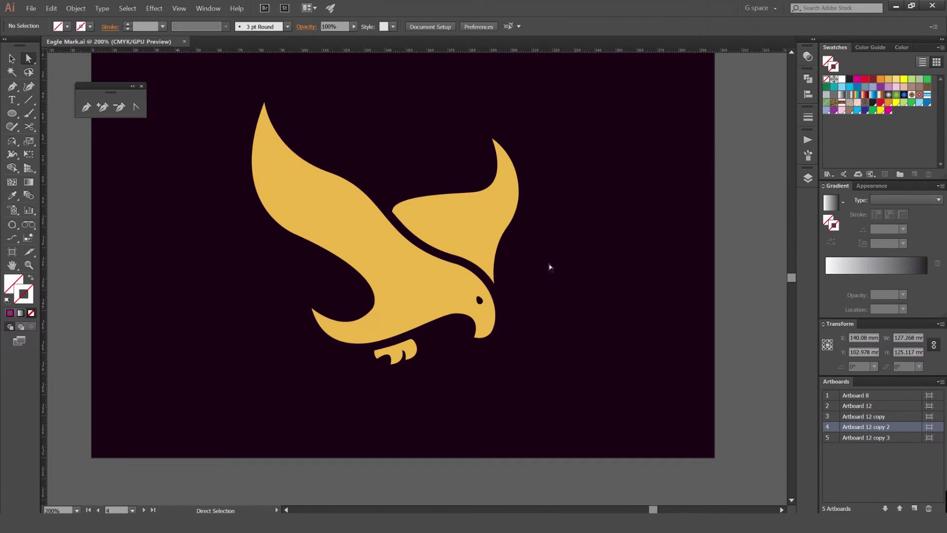
pyautogui.scroll(1, 508, 283)
pyautogui.scroll(-2, 530, 291)
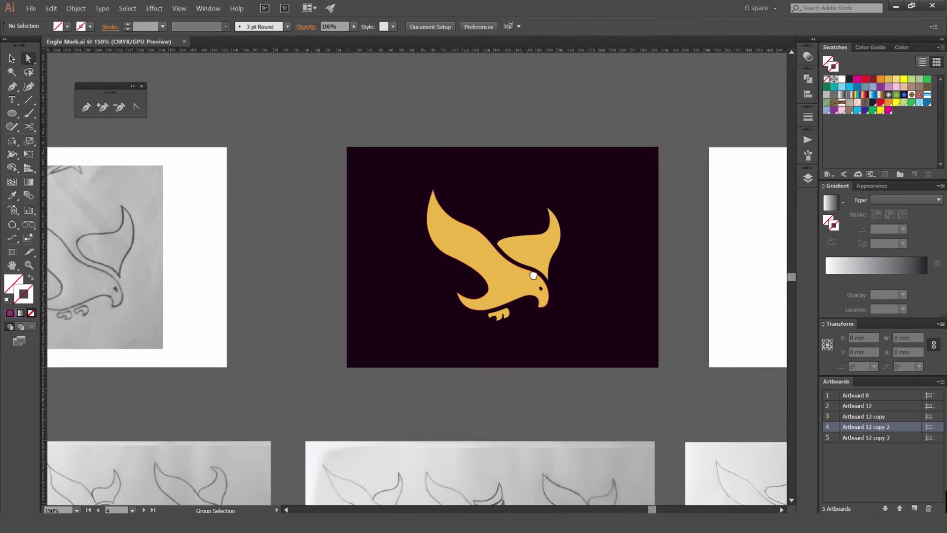
# Set up the Pen tool with no fill and a magenta 2 pt stroke for tracing the single eagle sketch
pyautogui.press('v')
pyautogui.moveTo(120, 275); pyautogui.dragTo(466, 267)
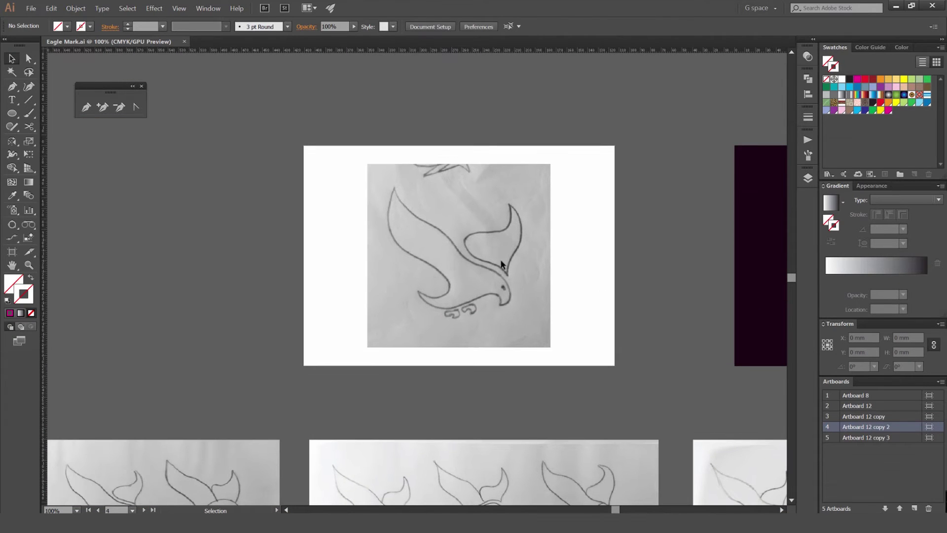
pyautogui.scroll(1, 490, 209)
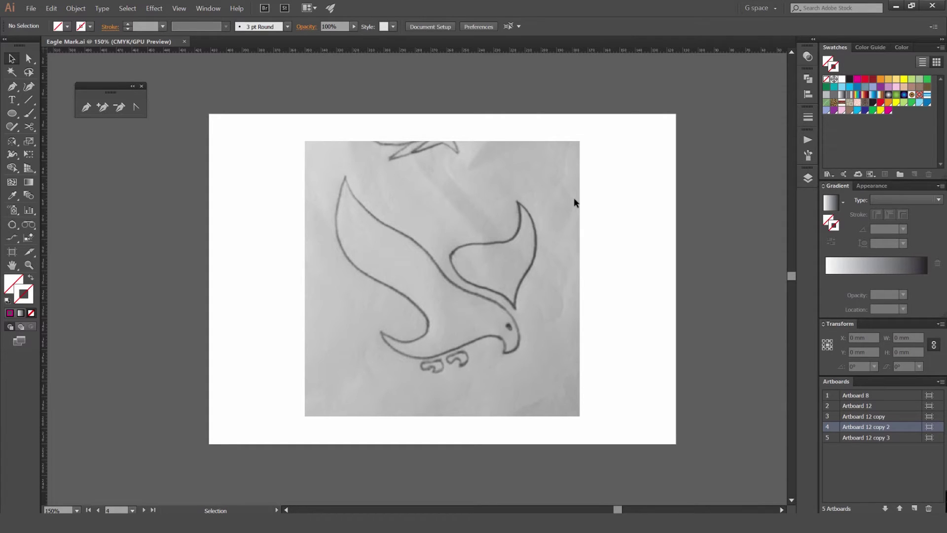
pyautogui.moveTo(574, 197); pyautogui.dragTo(511, 206)
pyautogui.press('p')
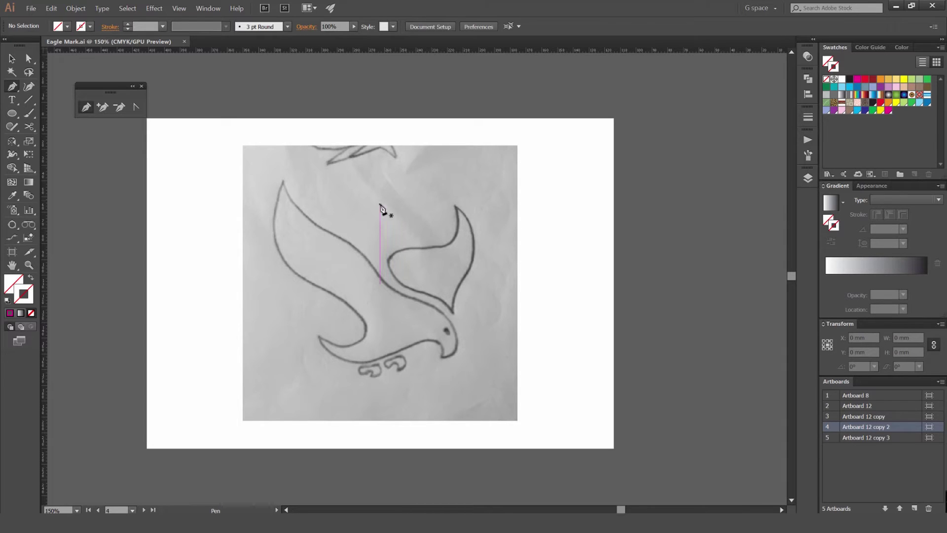
pyautogui.scroll(1, 378, 211)
pyautogui.click(857, 79)
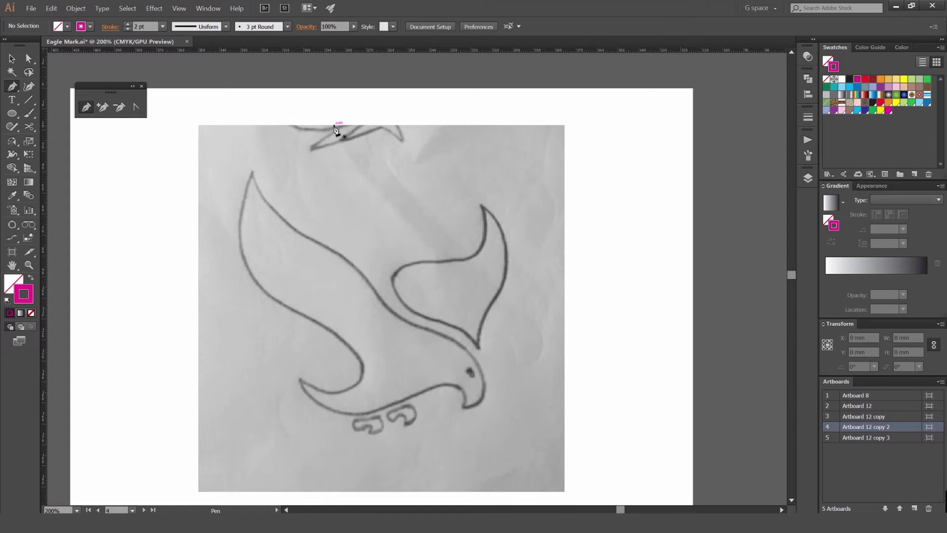
# Start a Pen path at the smaller wing's upper tip and curve it along the outer edge, shortening the new anchor's outgoing handle
pyautogui.scroll(2, 499, 208)
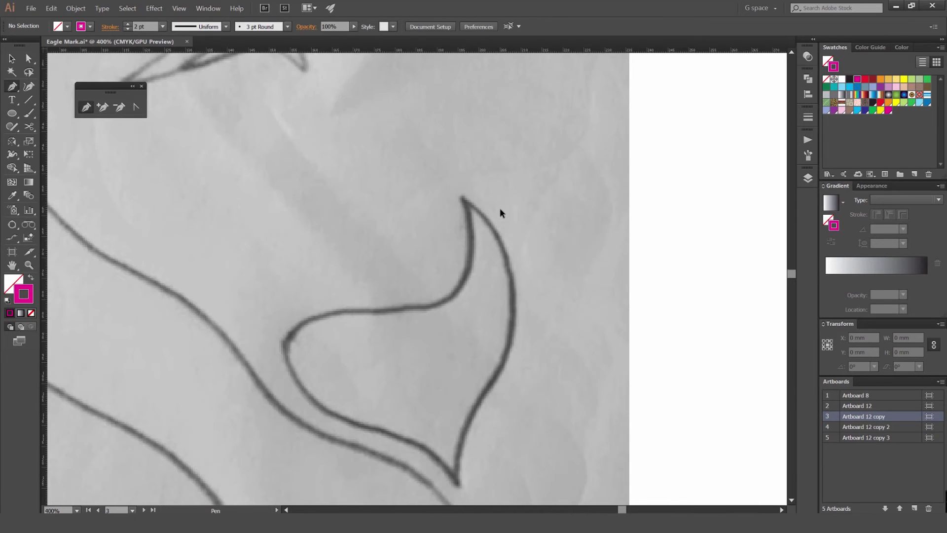
pyautogui.scroll(-2, 498, 210)
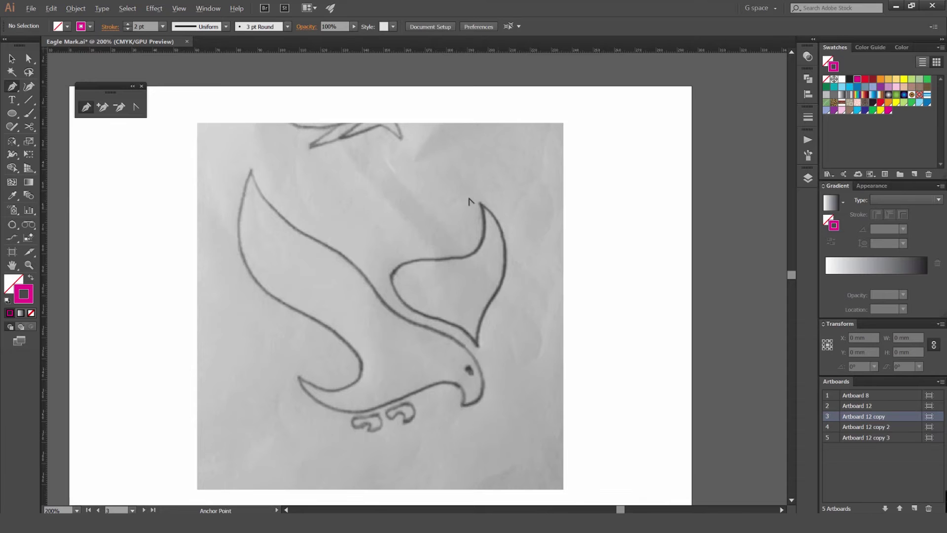
pyautogui.scroll(2, 471, 206)
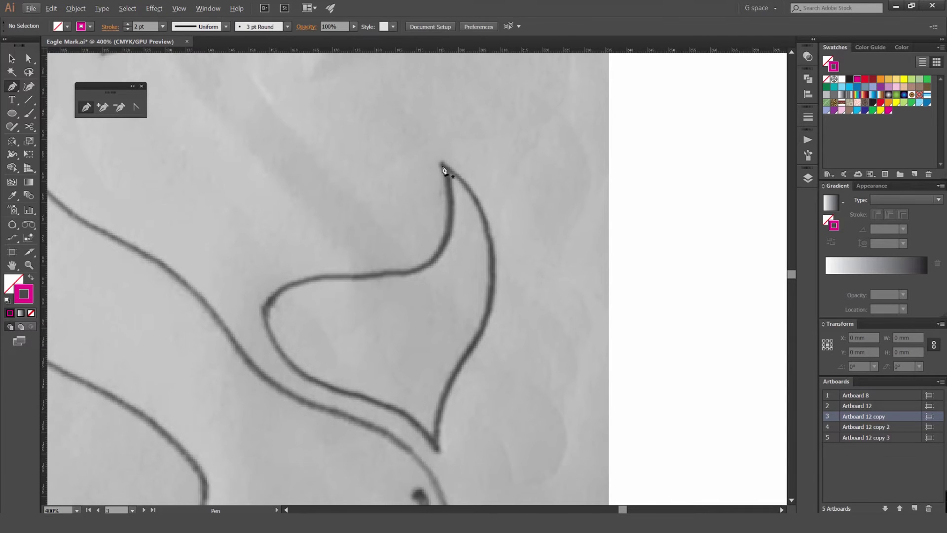
pyautogui.scroll(1, 486, 212)
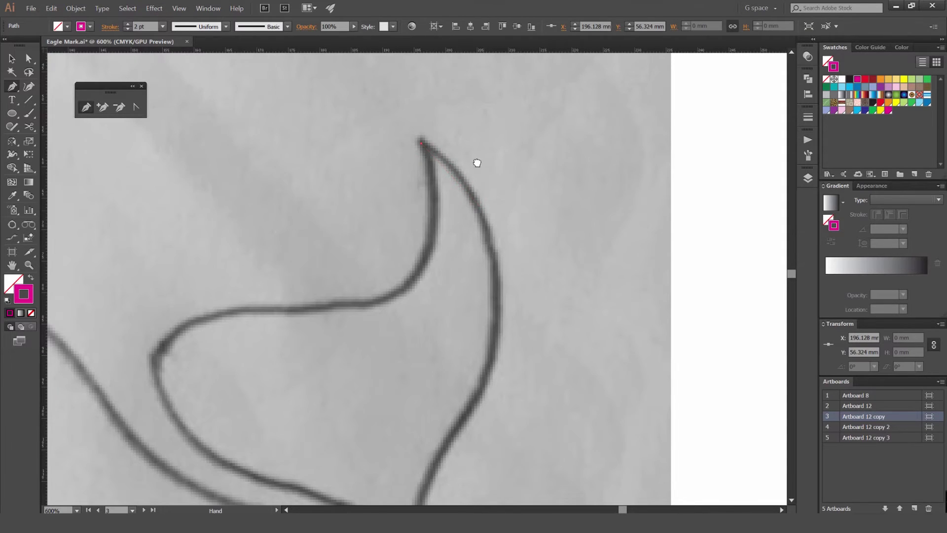
pyautogui.moveTo(483, 203); pyautogui.dragTo(474, 141)
pyautogui.scroll(-1, 482, 148)
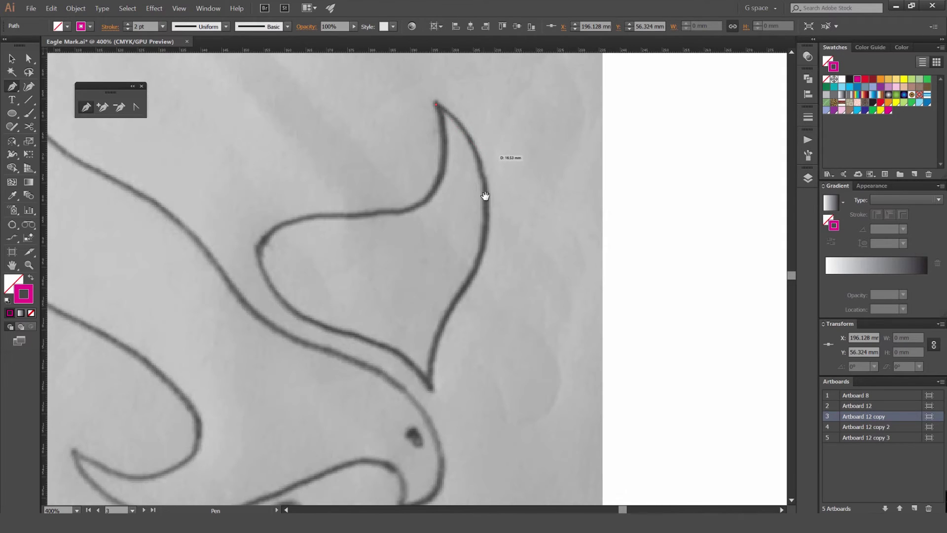
pyautogui.scroll(-1, 484, 177)
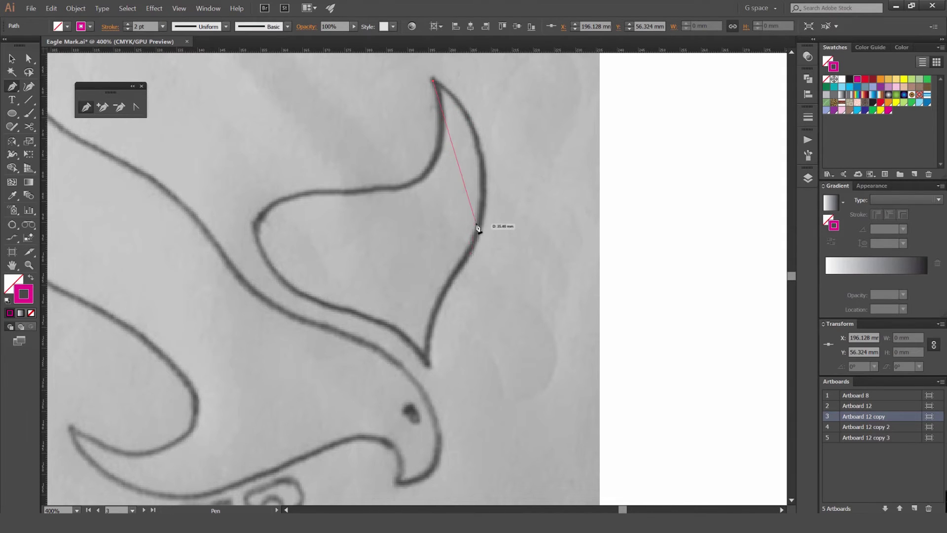
pyautogui.moveTo(471, 253)
pyautogui.mouseDown()
pyautogui.moveTo(431, 339)
pyautogui.moveTo(428, 375)
pyautogui.mouseUp()
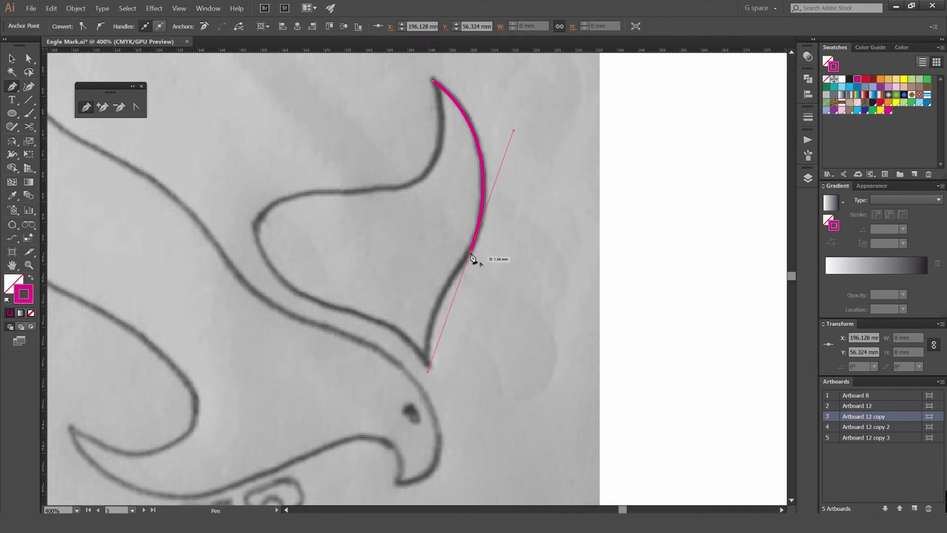
pyautogui.scroll(1, 472, 257)
pyautogui.moveTo(472, 253); pyautogui.dragTo(443, 333)
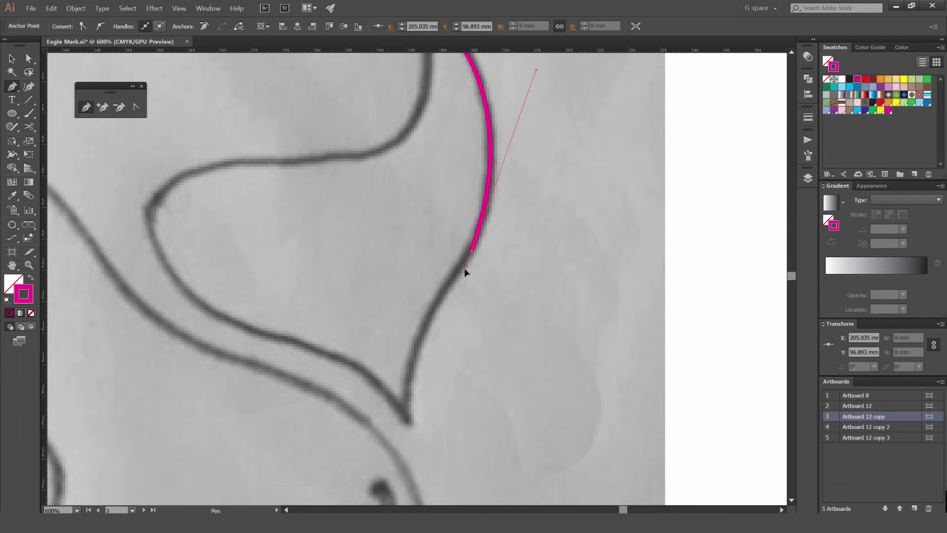
# Continue the path with a curve to the smaller wing's lower tip and redirect the outgoing handle towards the lower edge
pyautogui.moveTo(420, 377); pyautogui.dragTo(427, 323)
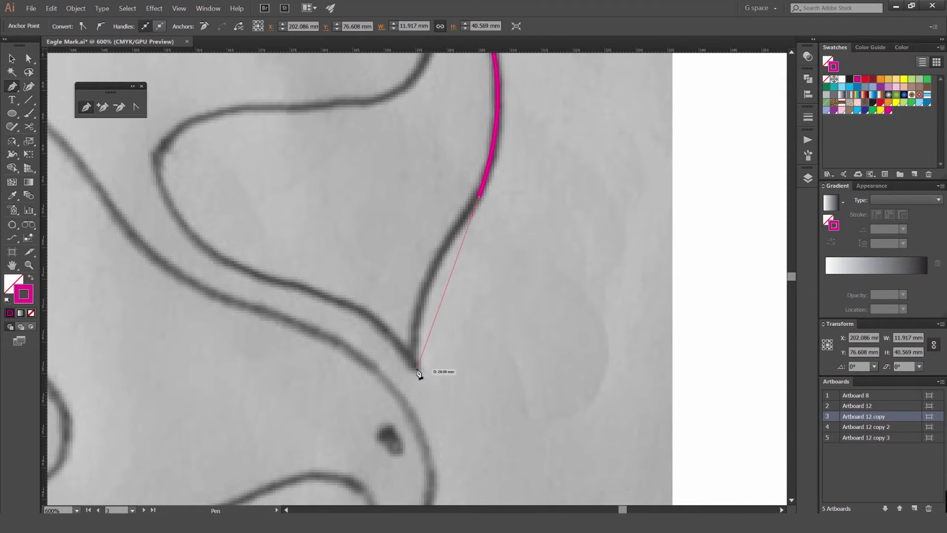
pyautogui.moveTo(418, 369)
pyautogui.mouseDown()
pyautogui.moveTo(415, 431)
pyautogui.moveTo(438, 453)
pyautogui.moveTo(428, 463)
pyautogui.mouseUp()
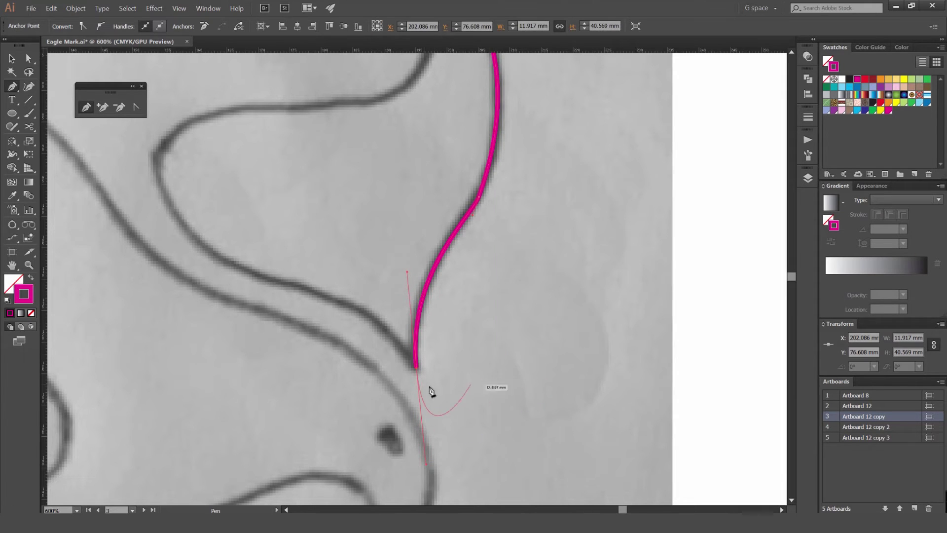
pyautogui.moveTo(366, 345); pyautogui.dragTo(400, 348)
pyautogui.scroll(2, 438, 374)
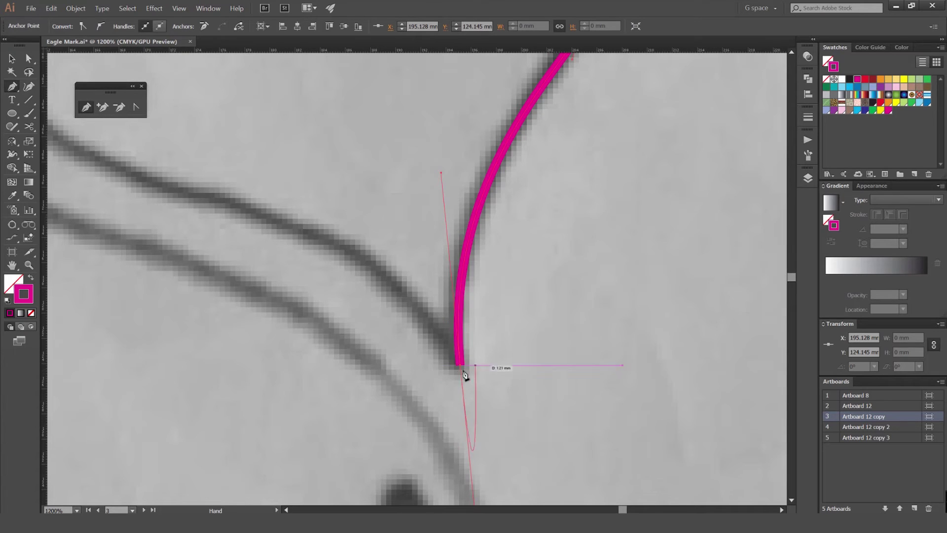
pyautogui.scroll(-2, 401, 358)
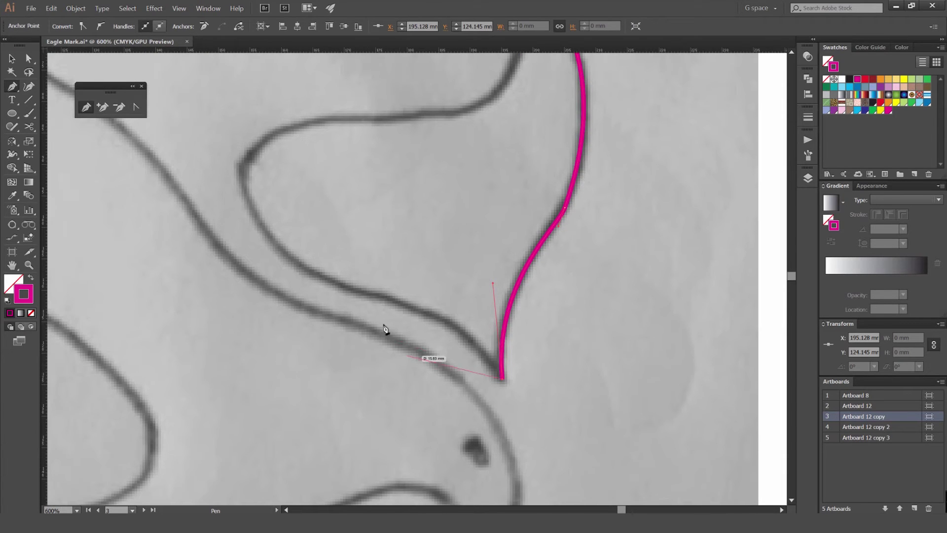
# Trace the smaller wing's lower edge with a smooth anchor about halfway along, aligning its handles with the sketch line
pyautogui.moveTo(362, 292); pyautogui.dragTo(330, 295)
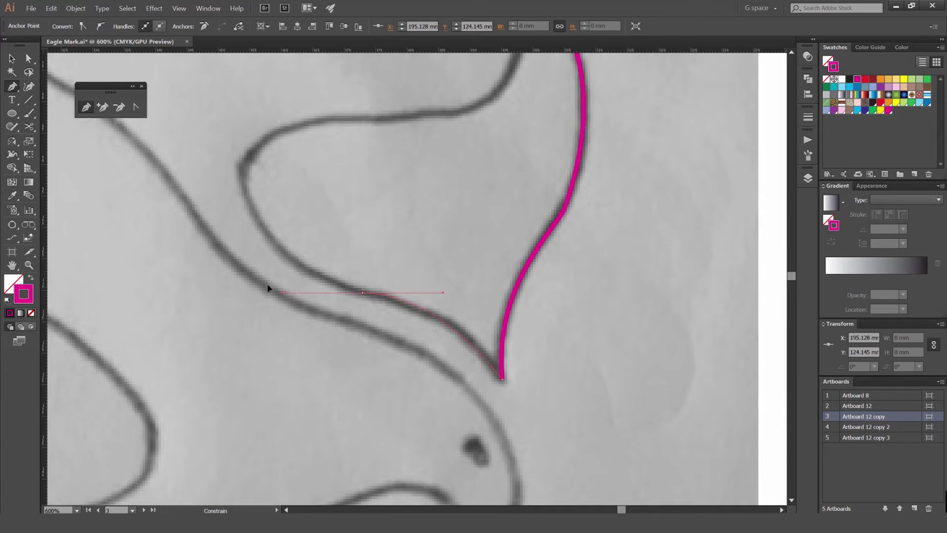
pyautogui.moveTo(262, 287); pyautogui.dragTo(325, 289)
pyautogui.moveTo(292, 287); pyautogui.dragTo(248, 266)
# Curve the path up to the smaller wing's rounded inner end and remove the new anchor's outgoing handle
pyautogui.scroll(1, 275, 239)
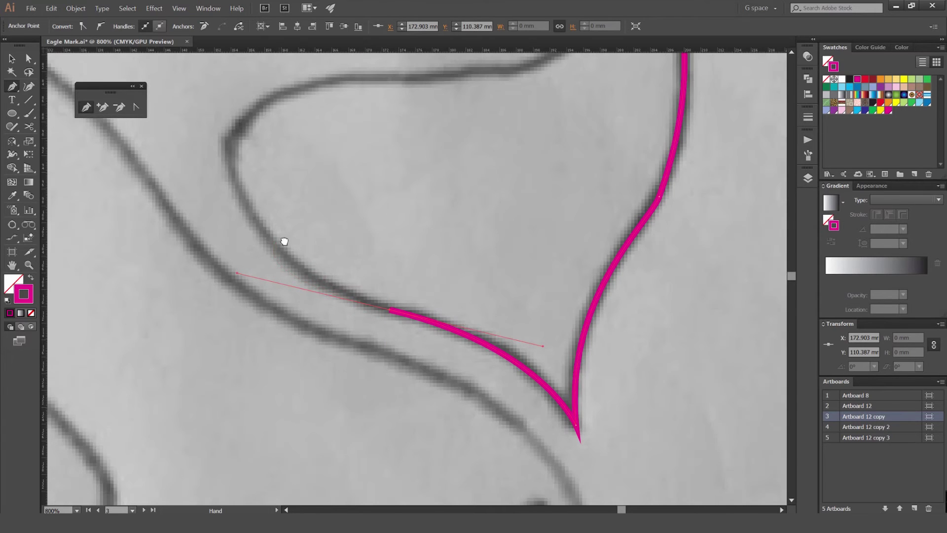
pyautogui.moveTo(296, 247); pyautogui.dragTo(328, 263)
pyautogui.scroll(-1, 264, 148)
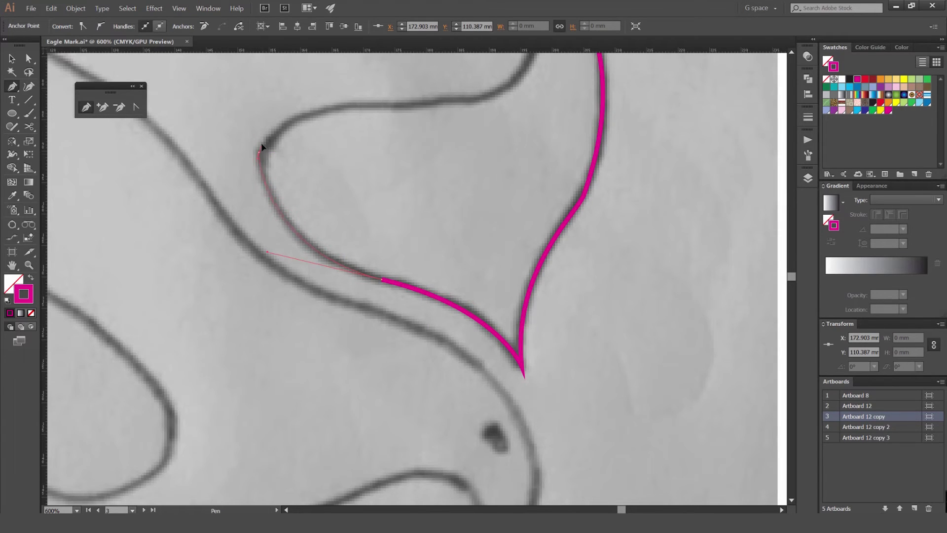
pyautogui.moveTo(267, 144); pyautogui.dragTo(267, 148)
pyautogui.moveTo(275, 120); pyautogui.dragTo(274, 120)
pyautogui.click(265, 143)
# Trace the smaller wing's upper edge from the rounded end to the inner bend, removing the outgoing handle at the bend
pyautogui.moveTo(340, 124); pyautogui.dragTo(351, 268)
pyautogui.scroll(-1, 399, 246)
pyautogui.moveTo(413, 230); pyautogui.dragTo(463, 262)
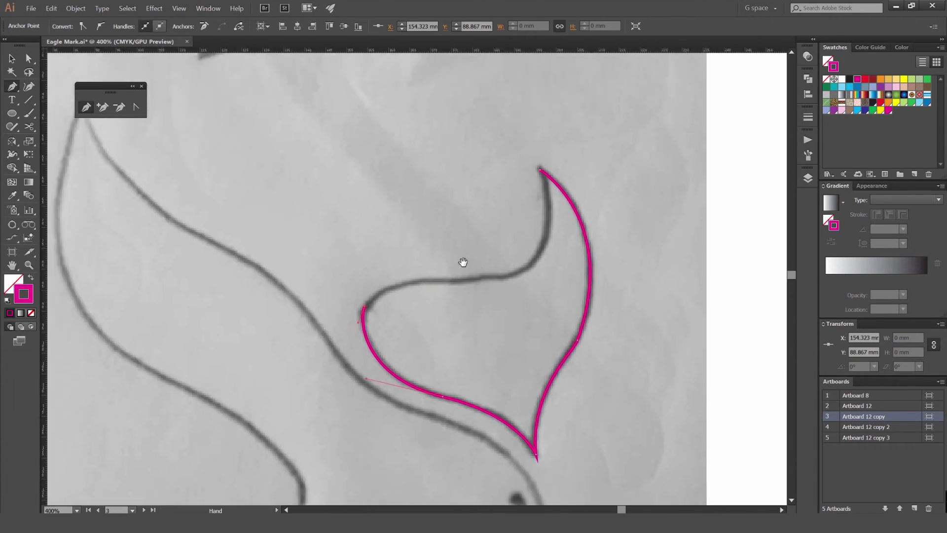
pyautogui.moveTo(540, 169); pyautogui.dragTo(522, 55)
pyautogui.scroll(1, 524, 55)
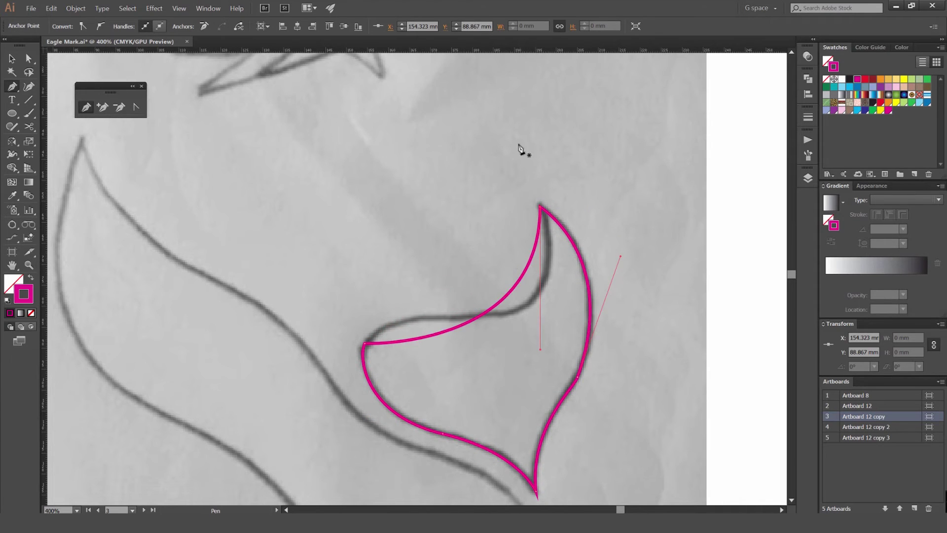
pyautogui.moveTo(505, 315); pyautogui.dragTo(636, 332)
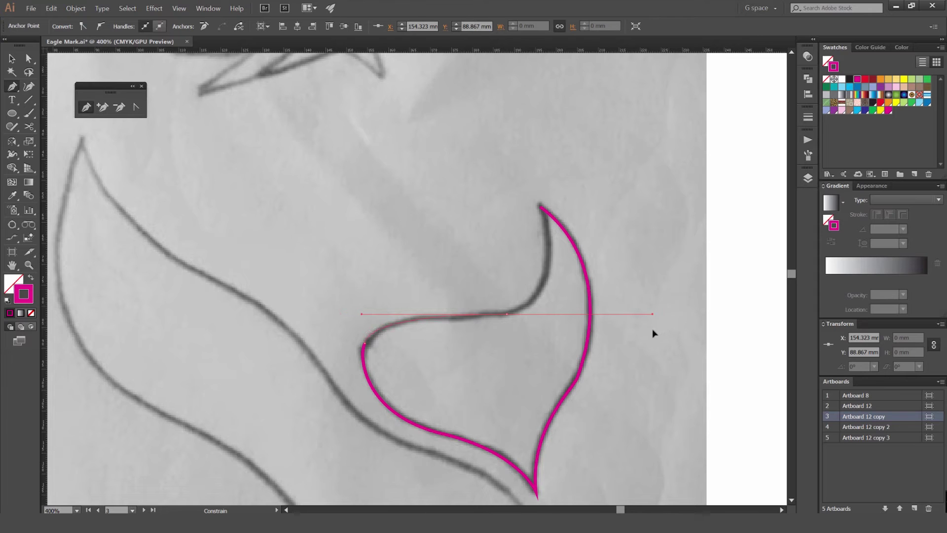
pyautogui.click(507, 315)
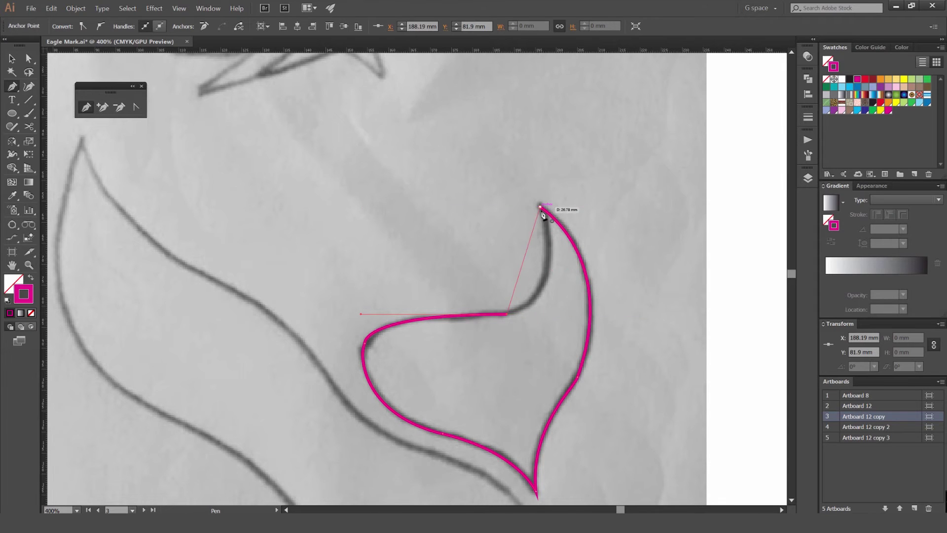
# Try to close the path from the inner bend to the smaller wing's upper tip, and undo the attempt
pyautogui.click(541, 207)
pyautogui.moveTo(498, 126); pyautogui.dragTo(511, 122)
pyautogui.moveTo(509, 117); pyautogui.dragTo(511, 123)
pyautogui.hotkey('ctrl', 'z')
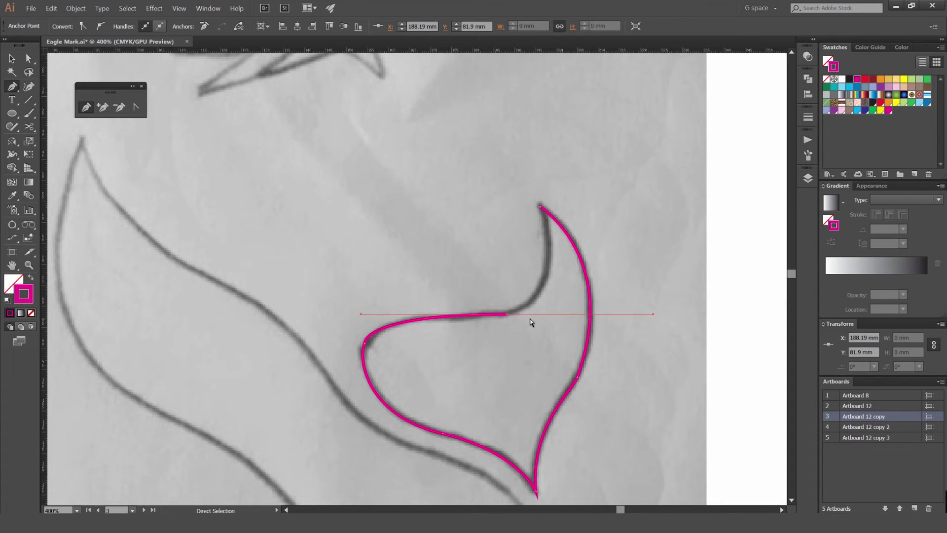
pyautogui.moveTo(650, 314); pyautogui.dragTo(563, 313)
pyautogui.click(508, 315)
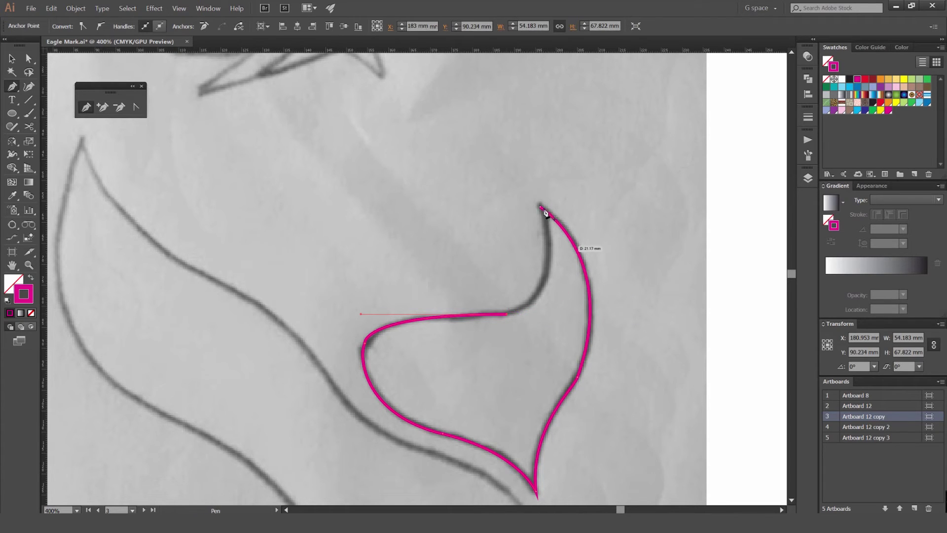
pyautogui.click(542, 208)
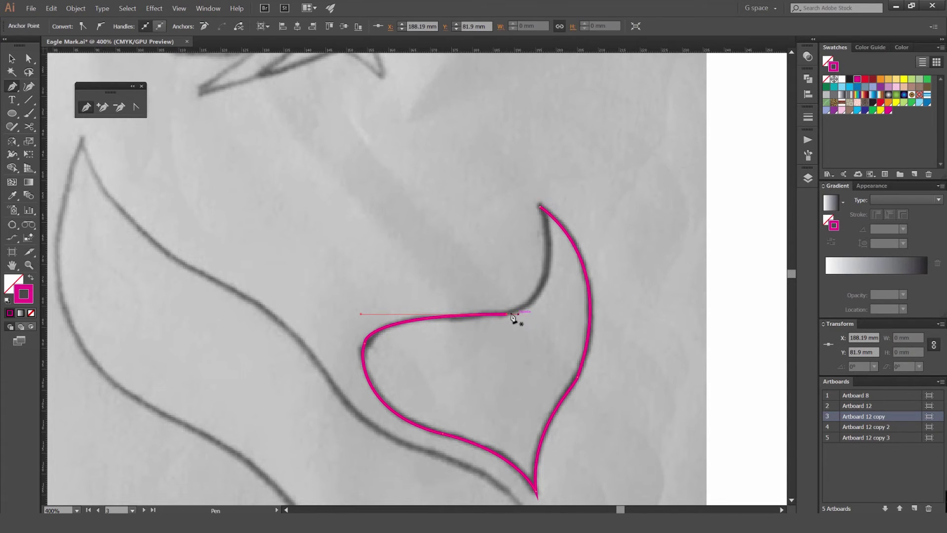
# Close the path at the smaller wing's upper tip with a curve following the inner edge, and deselect it
pyautogui.hotkey('ctrl', '+')
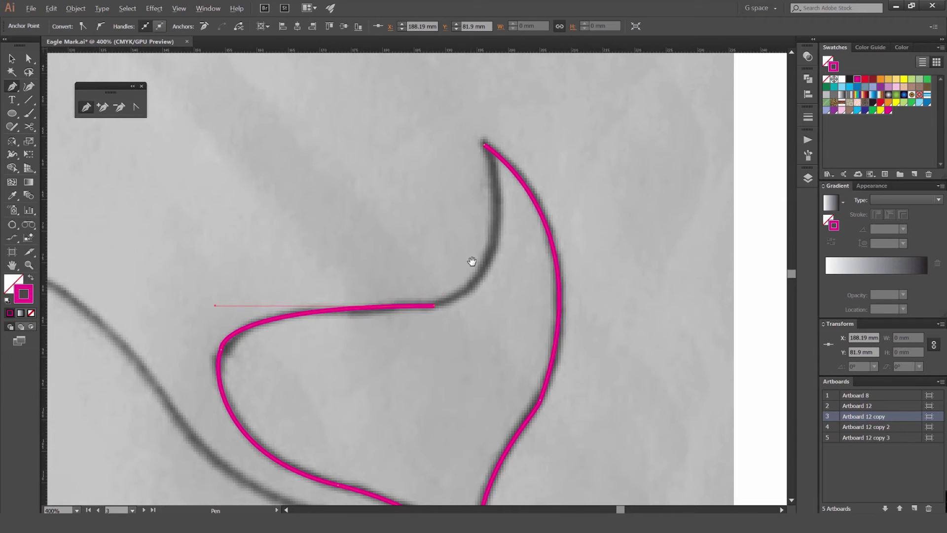
pyautogui.scroll(4, 446, 57)
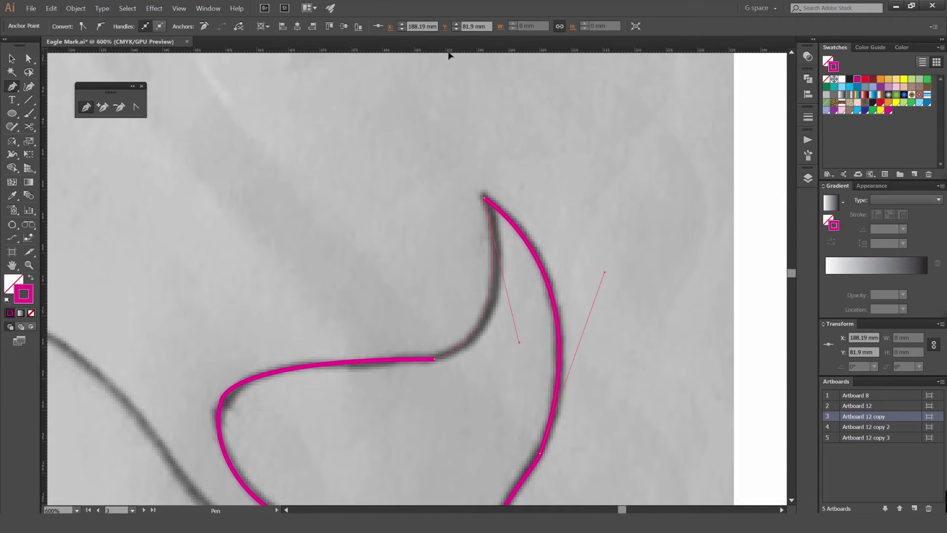
pyautogui.press('v')
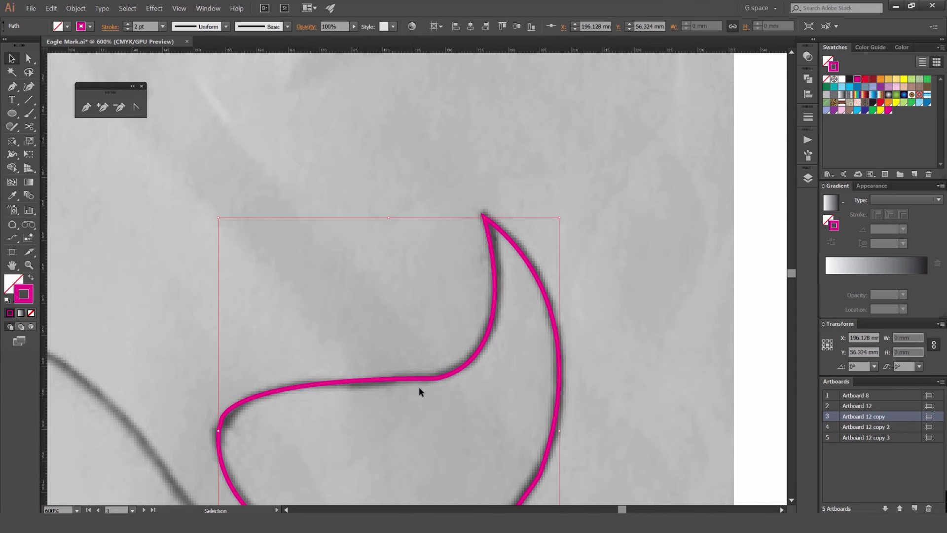
pyautogui.click(418, 389)
# Swap the traced wing's stroke and fill so it is solid magenta without an outline, and deselect it
pyautogui.scroll(-2, 448, 327)
pyautogui.moveTo(548, 292); pyautogui.dragTo(529, 276)
pyautogui.scroll(-1, 513, 273)
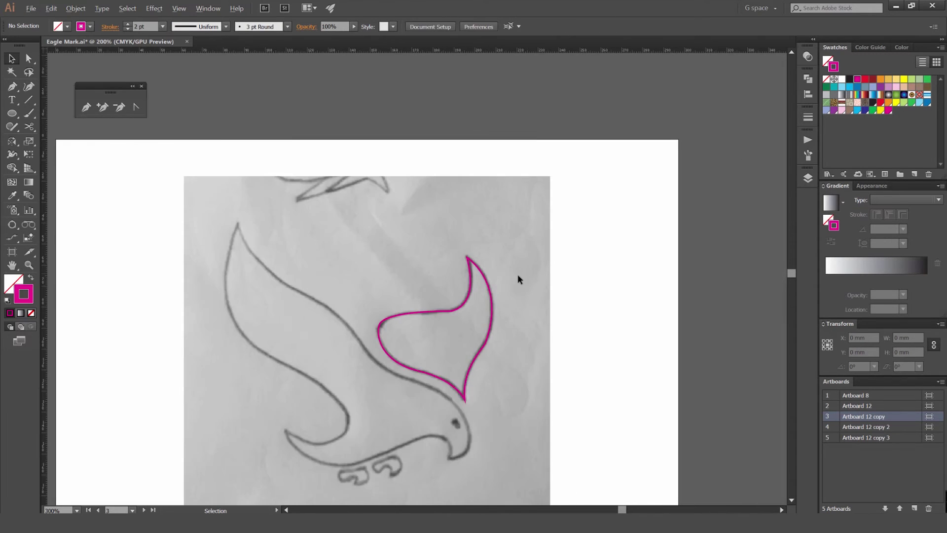
pyautogui.scroll(1, 511, 273)
pyautogui.moveTo(512, 313); pyautogui.dragTo(561, 253)
pyautogui.click(525, 232)
pyautogui.hotkey('shift', 'x')
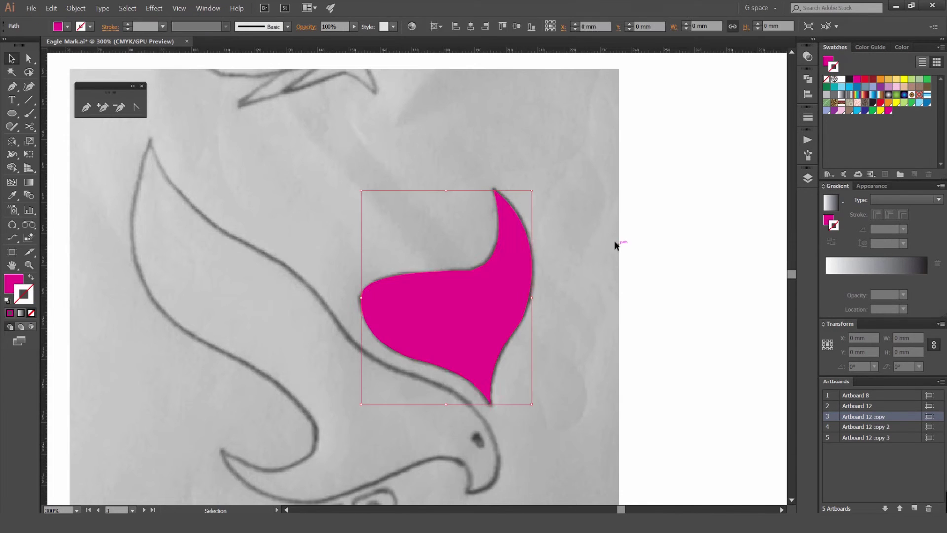
pyautogui.click(608, 240)
# Try to round the anchor at the wing's inner bend with a corner radius of 15.3 mm
pyautogui.scroll(-2, 592, 233)
pyautogui.scroll(2, 588, 237)
pyautogui.scroll(3, 480, 286)
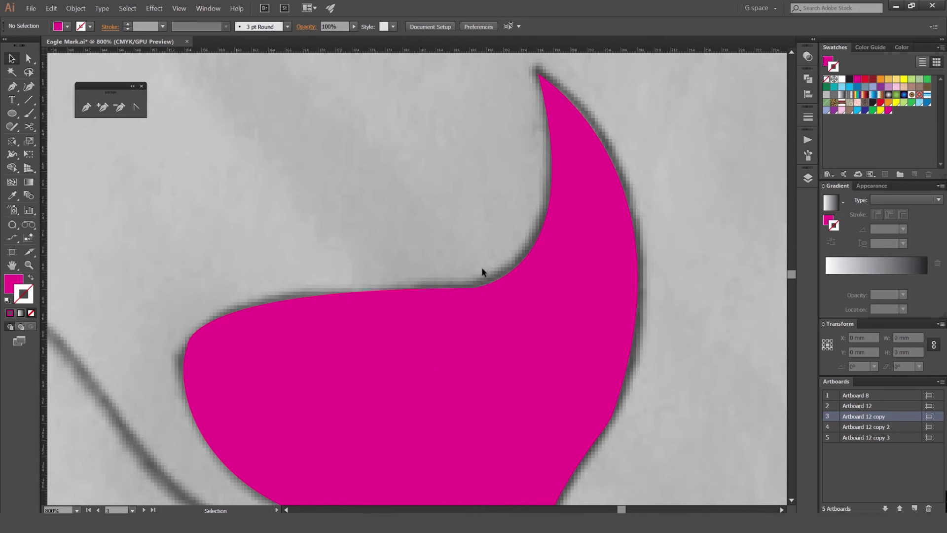
pyautogui.press('a')
pyautogui.click(473, 287)
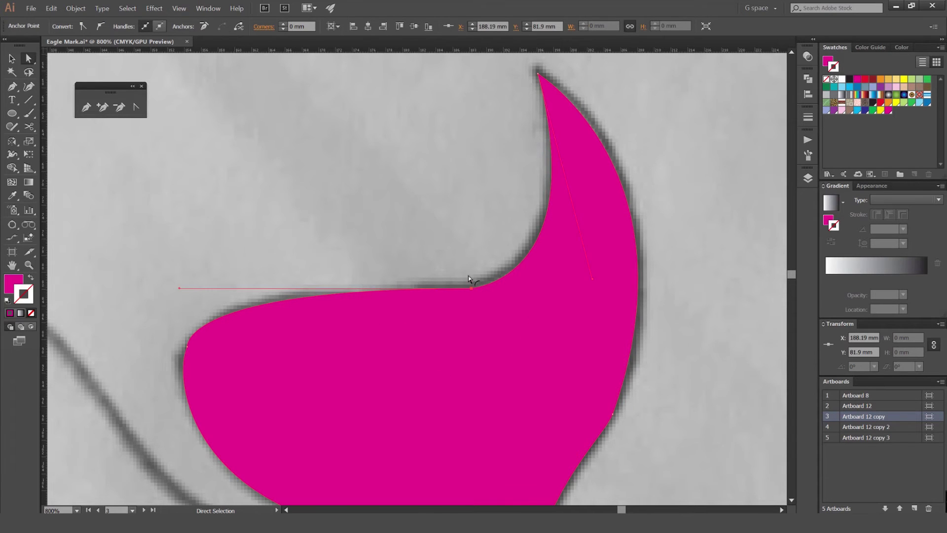
pyautogui.moveTo(469, 279); pyautogui.dragTo(385, 193)
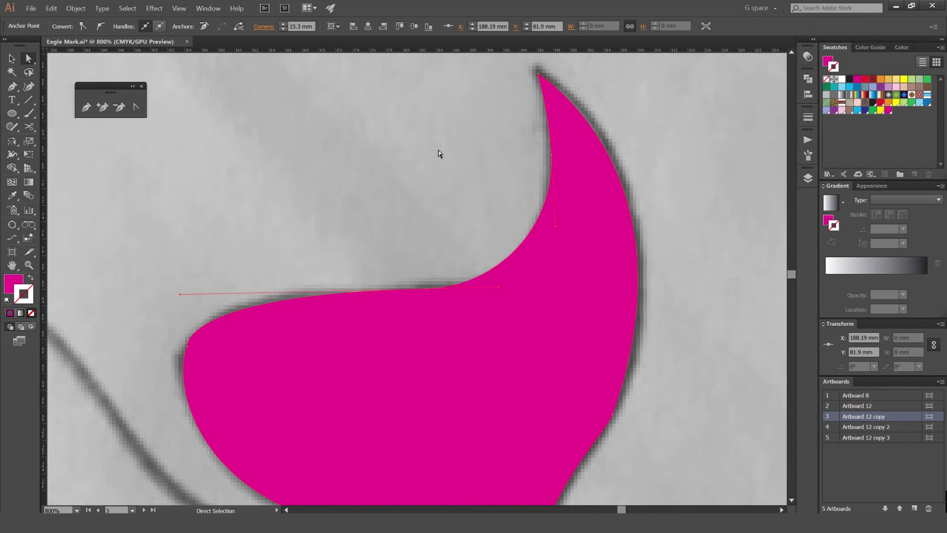
# Compare the rounded wing with the sketch as an outline, and undo the outline swap and the corner rounding
pyautogui.click(549, 171)
pyautogui.hotkey('shift', 'x')
pyautogui.click(526, 205)
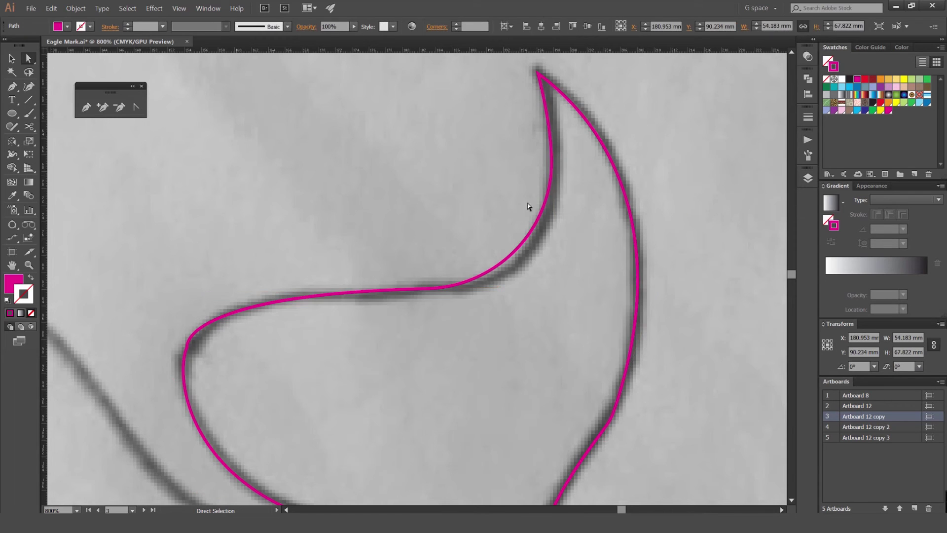
pyautogui.hotkey('ctrl', 'z')
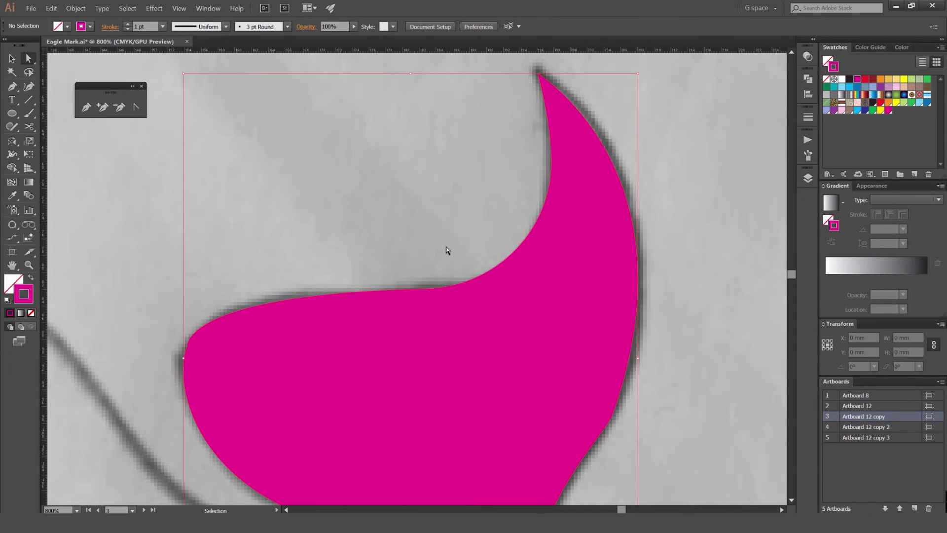
pyautogui.hotkey('ctrl', 'z')
# Swap the wing's fill and stroke back so it is a magenta outline with no fill
pyautogui.keyDown('ctrl'); pyautogui.click(534, 233); pyautogui.keyUp('ctrl')
pyautogui.click(535, 236)
pyautogui.hotkey('shift', 'x')
pyautogui.click(459, 300)
# Select the inner bend's anchor and adjust the handles of the segments on both sides of it to smooth the curve
pyautogui.click(471, 288)
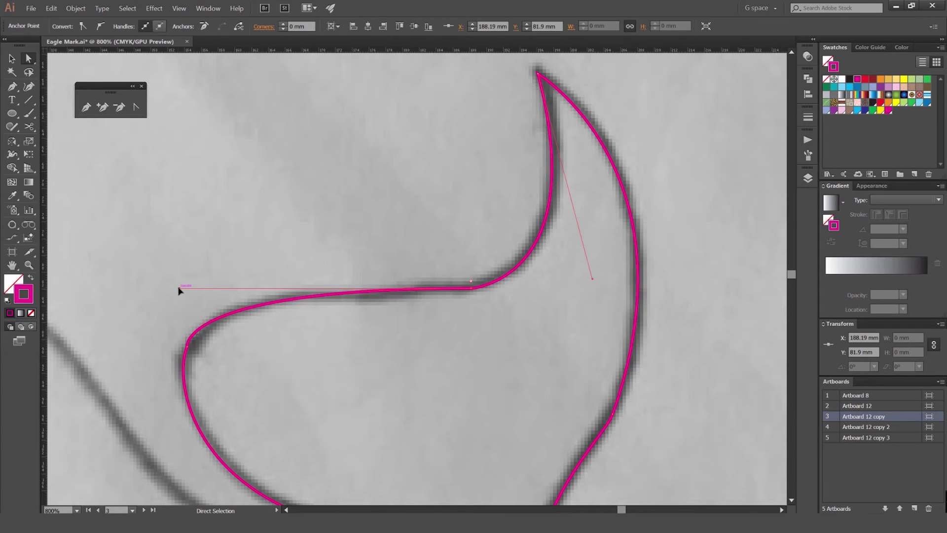
pyautogui.moveTo(197, 289); pyautogui.dragTo(201, 281)
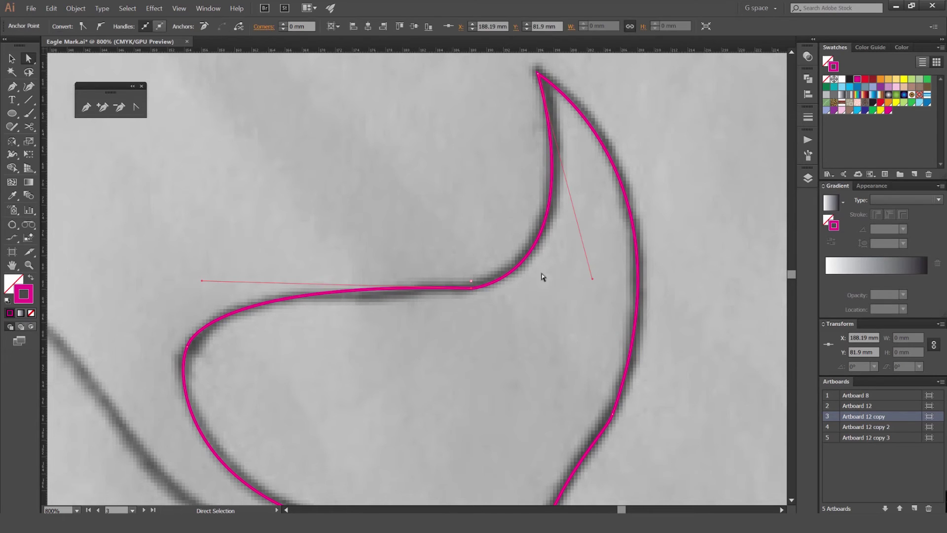
pyautogui.moveTo(591, 279); pyautogui.dragTo(587, 271)
pyautogui.hotkey('shift', 'c')
pyautogui.moveTo(473, 287)
pyautogui.mouseDown()
pyautogui.moveTo(583, 294)
pyautogui.moveTo(488, 281)
pyautogui.mouseUp()
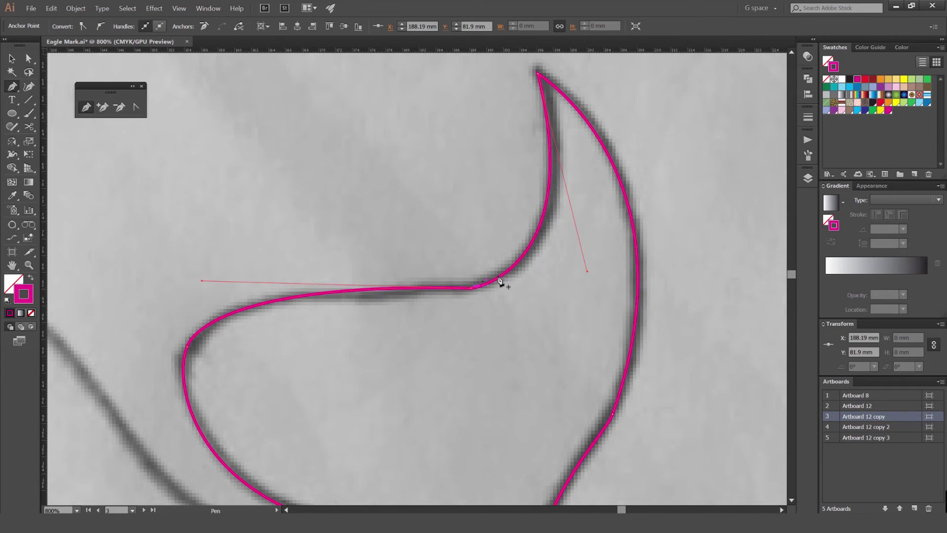
# Convert the inner bend's anchor into a smooth point with horizontal handles, and extend its handle towards the wing's rounded end
pyautogui.scroll(1, 471, 291)
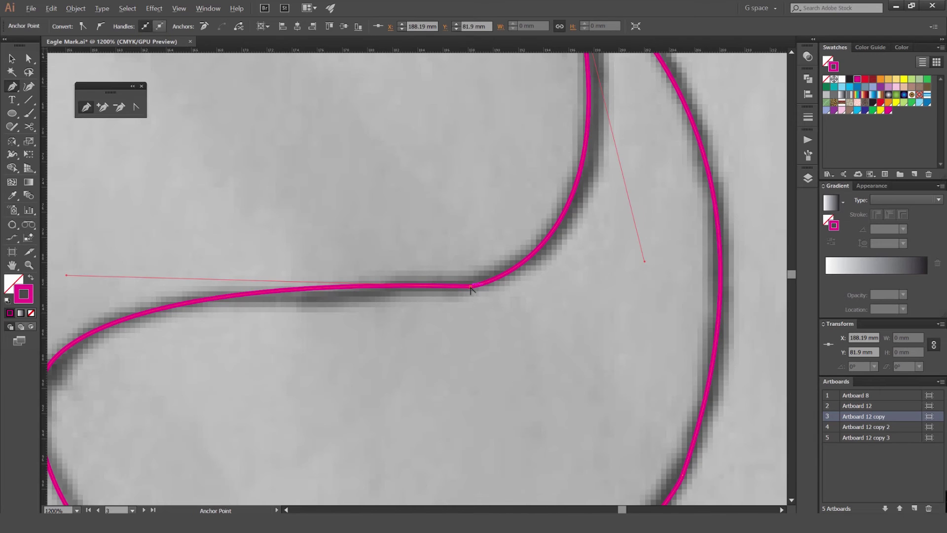
pyautogui.moveTo(471, 290); pyautogui.dragTo(607, 291)
pyautogui.scroll(-1, 501, 296)
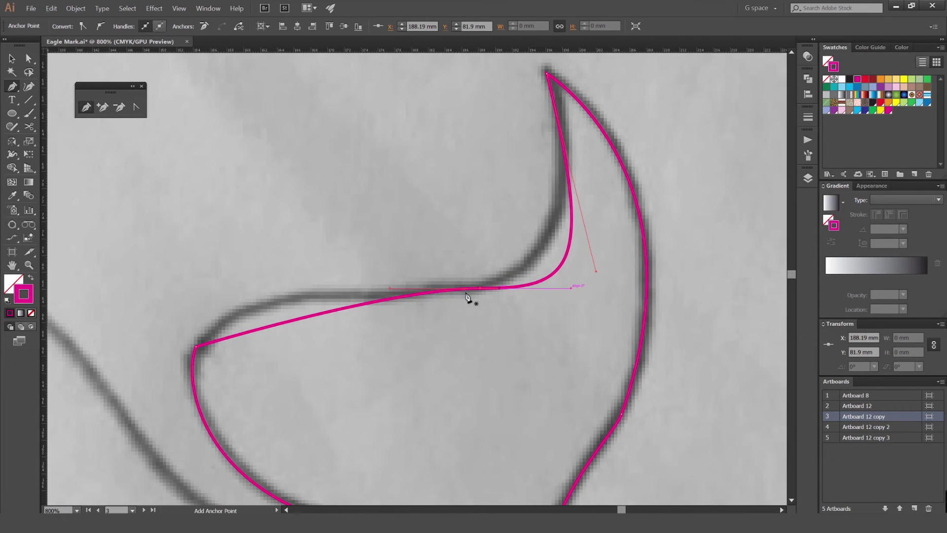
pyautogui.press('ctrl')
pyautogui.moveTo(383, 292); pyautogui.dragTo(384, 293)
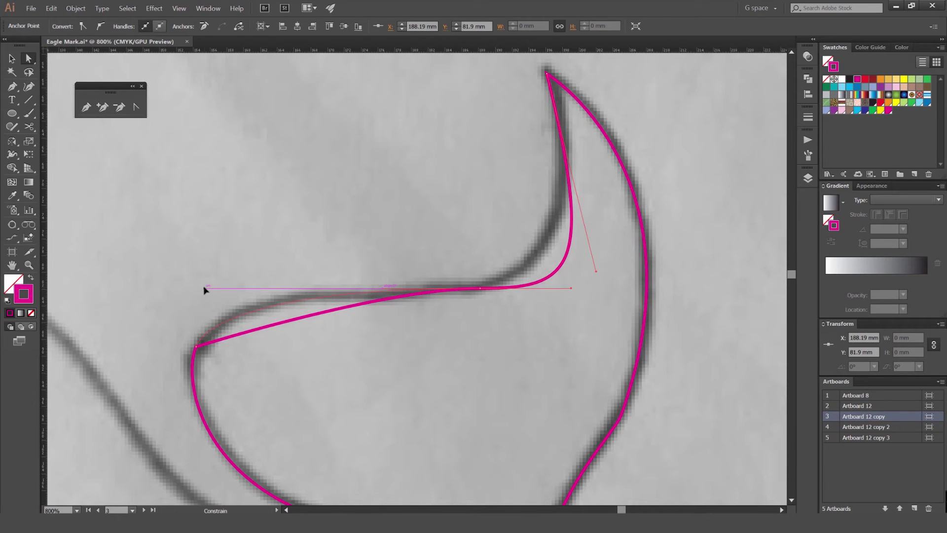
pyautogui.moveTo(205, 290); pyautogui.dragTo(206, 290)
# Shorten the inner bend's handle on the wing-tip side so the curve up to the tip follows the sketch
pyautogui.scroll(1, 438, 293)
pyautogui.moveTo(476, 303); pyautogui.dragTo(467, 303)
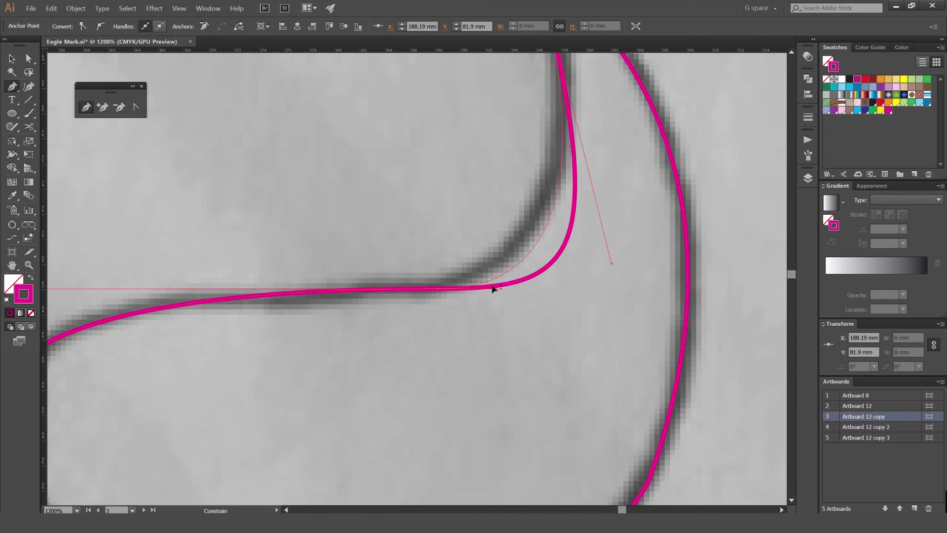
pyautogui.moveTo(530, 251); pyautogui.dragTo(486, 322)
pyautogui.moveTo(567, 335); pyautogui.dragTo(486, 239)
pyautogui.scroll(-3, 558, 313)
pyautogui.press('v')
pyautogui.click(508, 294)
pyautogui.scroll(1, 424, 262)
pyautogui.click(586, 313)
pyautogui.scroll(-2, 531, 313)
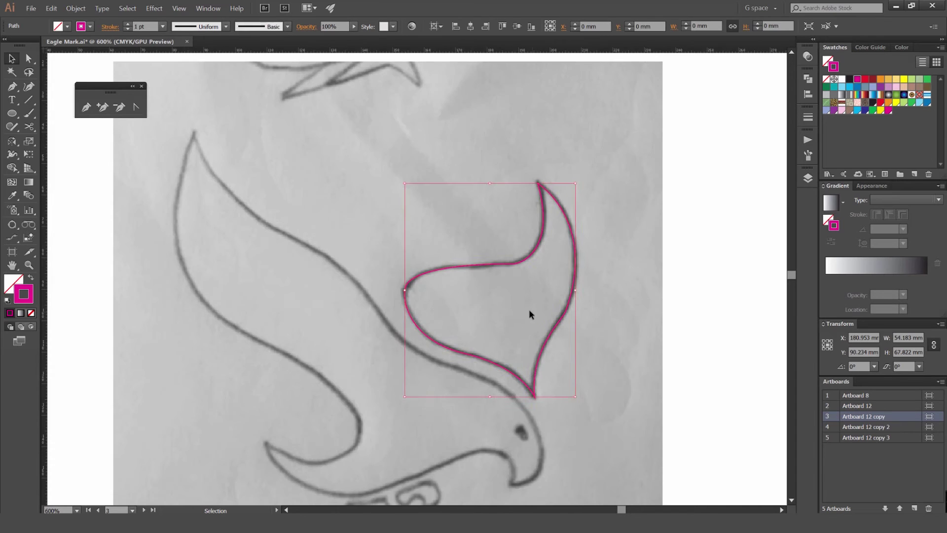
# Start the body outline with the Pen tool at the large wing's tip and trace its upper edge to the first bend
pyautogui.click(332, 270)
pyautogui.moveTo(333, 269); pyautogui.dragTo(386, 242)
pyautogui.press('p')
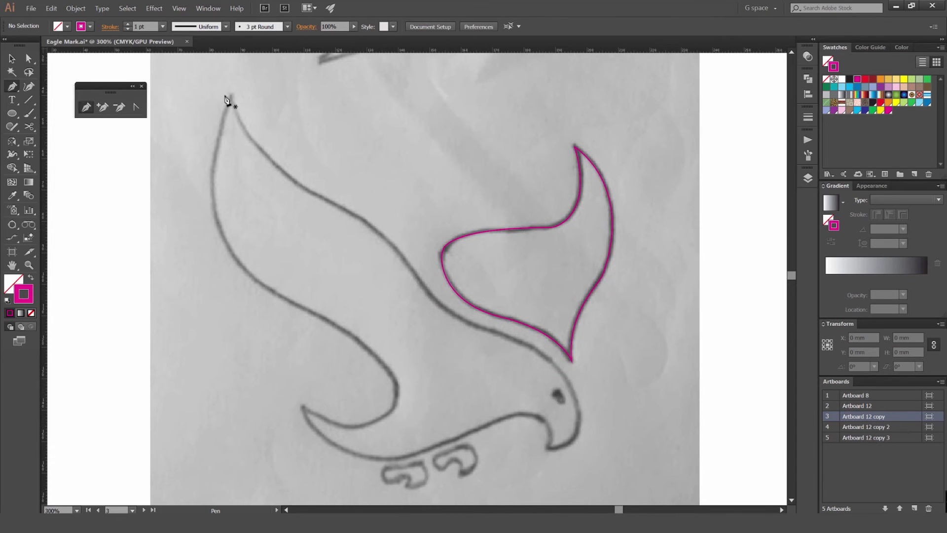
pyautogui.moveTo(358, 213); pyautogui.dragTo(470, 252)
pyautogui.click(358, 214)
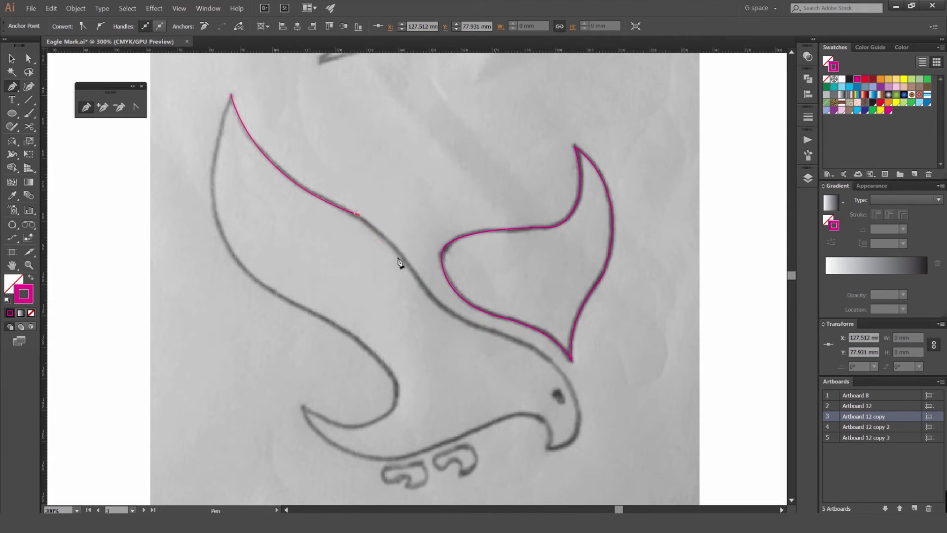
pyautogui.hotkey('ctrl', 'z')
pyautogui.hotkey('ctrl', 'z')
pyautogui.hotkey('ctrl', 'shift', 'z')
pyautogui.click(359, 214)
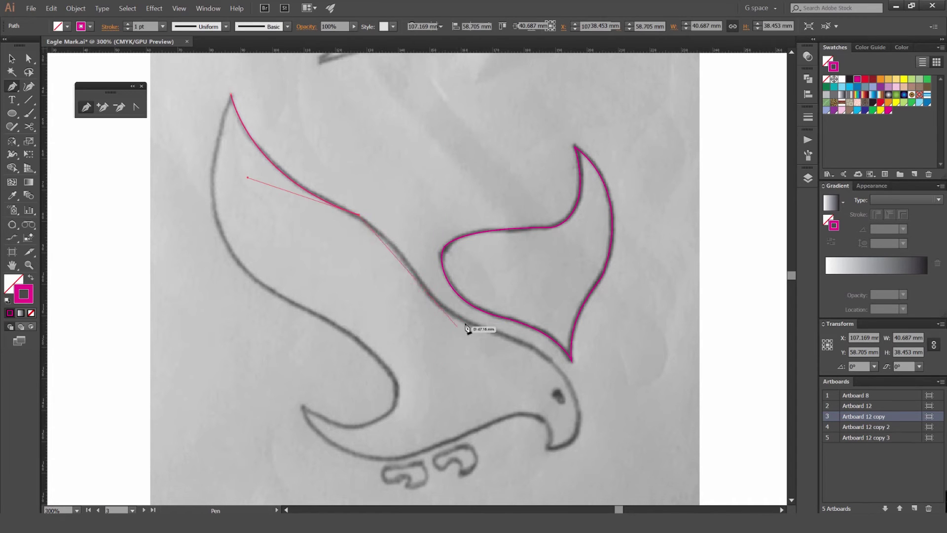
# Continue the body path along the eagle's back, around the head and beak, and up to the throat
pyautogui.moveTo(431, 300); pyautogui.dragTo(449, 345)
pyautogui.click(432, 301)
pyautogui.moveTo(555, 396); pyautogui.dragTo(514, 376)
pyautogui.scroll(1, 531, 314)
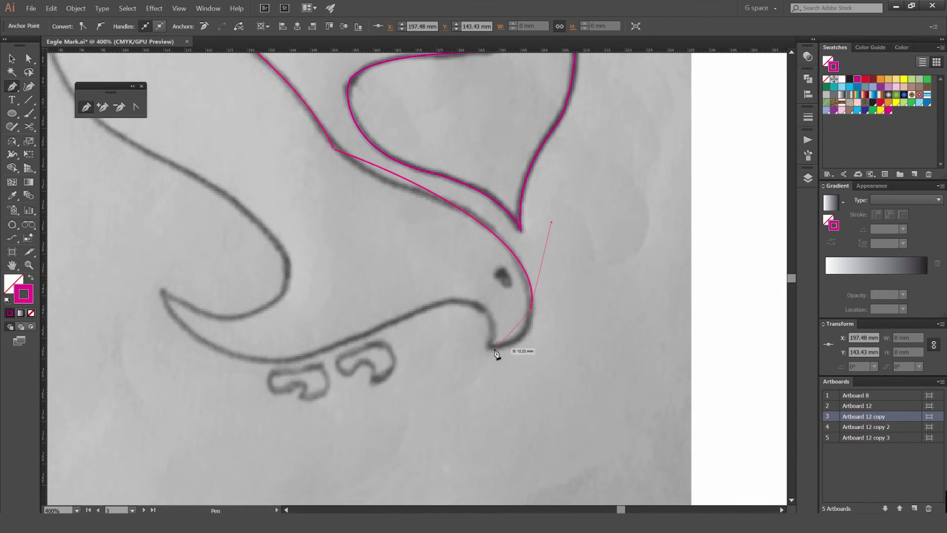
pyautogui.moveTo(442, 299); pyautogui.dragTo(374, 295)
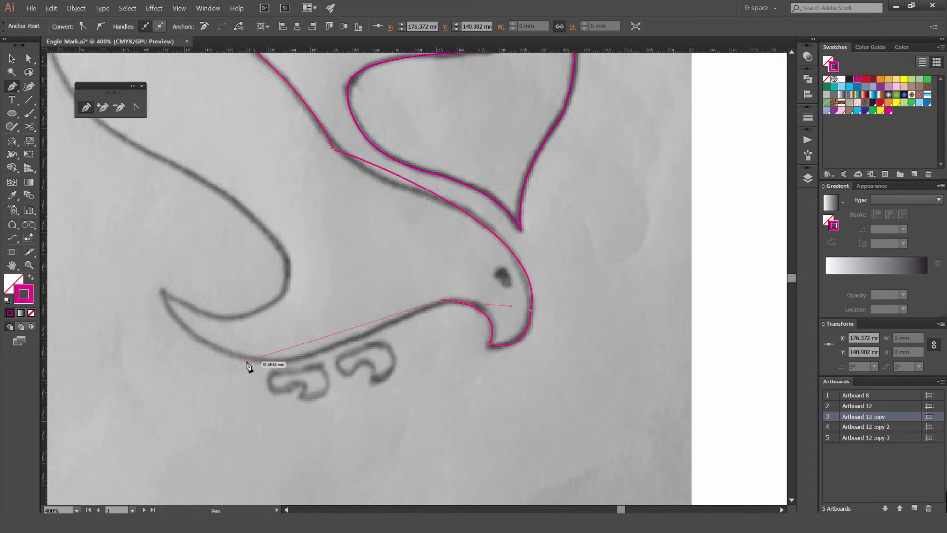
# Trace the belly curve to the pointed tail tip and the tail's inner curve up to its sharp bend
pyautogui.moveTo(249, 360); pyautogui.dragTo(136, 365)
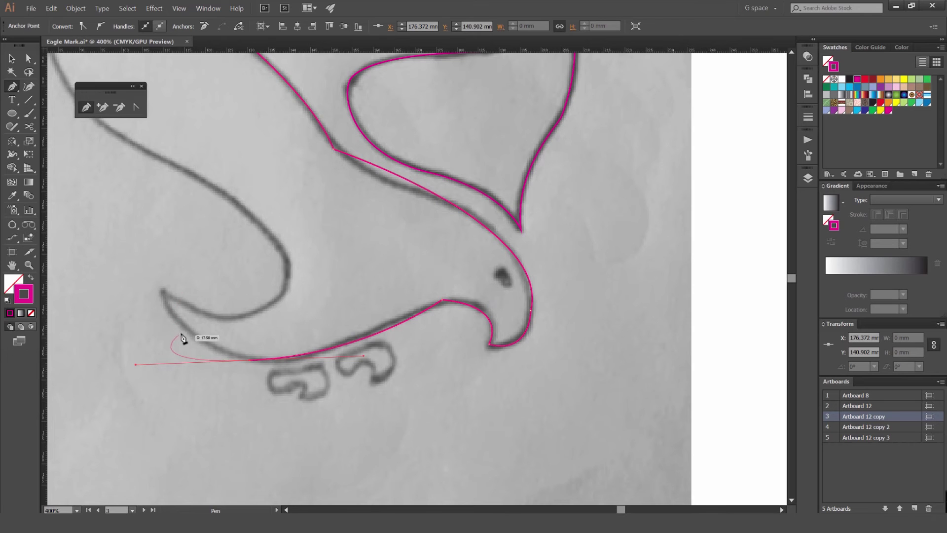
pyautogui.moveTo(161, 292); pyautogui.dragTo(124, 240)
pyautogui.moveTo(286, 265); pyautogui.dragTo(307, 170)
pyautogui.click(288, 265)
# Trace the large wing's lower edge back to the wing tip and close the body path on its starting anchor
pyautogui.moveTo(265, 259); pyautogui.dragTo(481, 380)
pyautogui.moveTo(319, 251); pyautogui.dragTo(167, 193)
pyautogui.moveTo(278, 232); pyautogui.dragTo(393, 390)
pyautogui.moveTo(402, 298); pyautogui.dragTo(334, 247)
pyautogui.moveTo(349, 192); pyautogui.dragTo(395, 243)
pyautogui.click(422, 407)
pyautogui.scroll(-1, 421, 301)
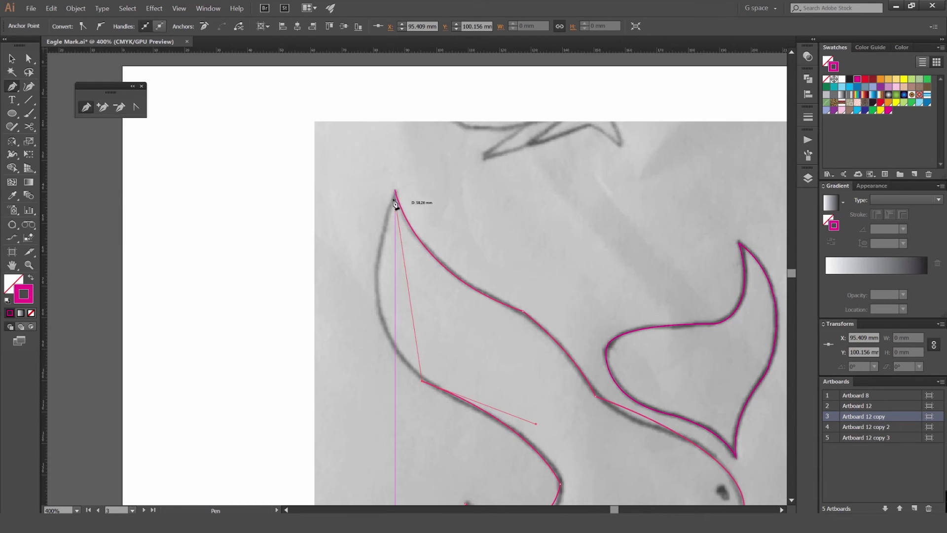
pyautogui.moveTo(395, 191); pyautogui.dragTo(452, 63)
# Select the anchor on the large wing's lower edge and lengthen its handle towards the tail to match the sketch
pyautogui.moveTo(523, 310); pyautogui.dragTo(365, 172)
pyautogui.press('v')
pyautogui.press('a')
pyautogui.click(363, 174)
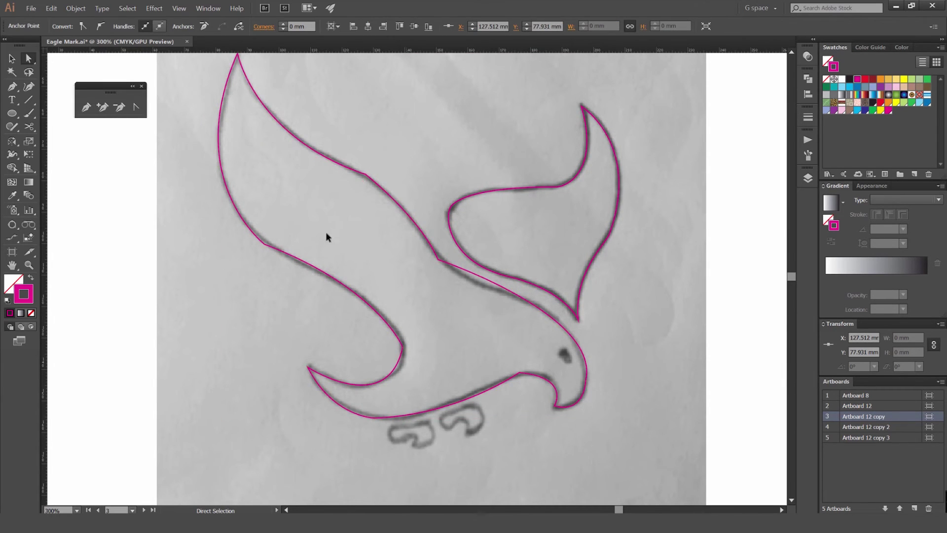
pyautogui.click(406, 152)
pyautogui.keyDown('ctrl'); pyautogui.click(269, 246); pyautogui.keyUp('ctrl')
pyautogui.scroll(2, 268, 244)
pyautogui.click(318, 267)
pyautogui.scroll(-1, 353, 258)
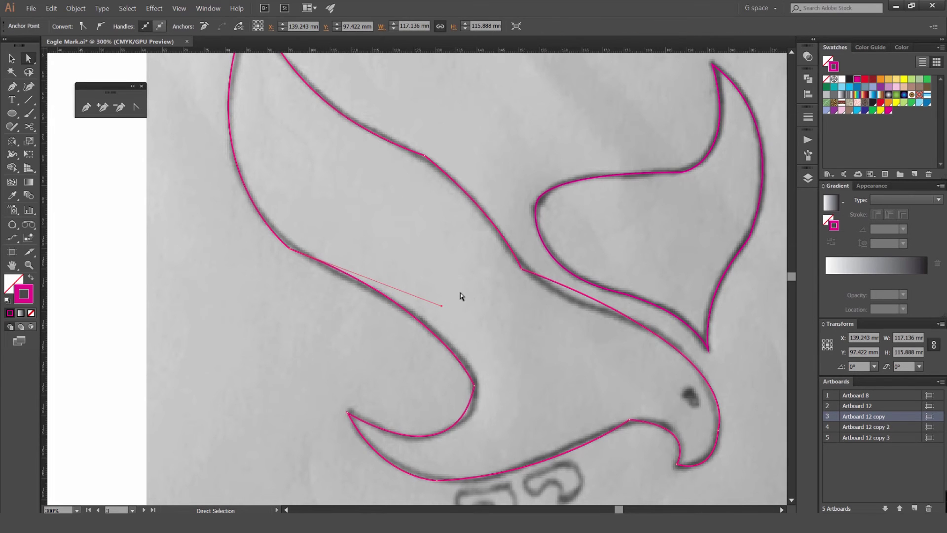
pyautogui.moveTo(442, 306); pyautogui.dragTo(474, 333)
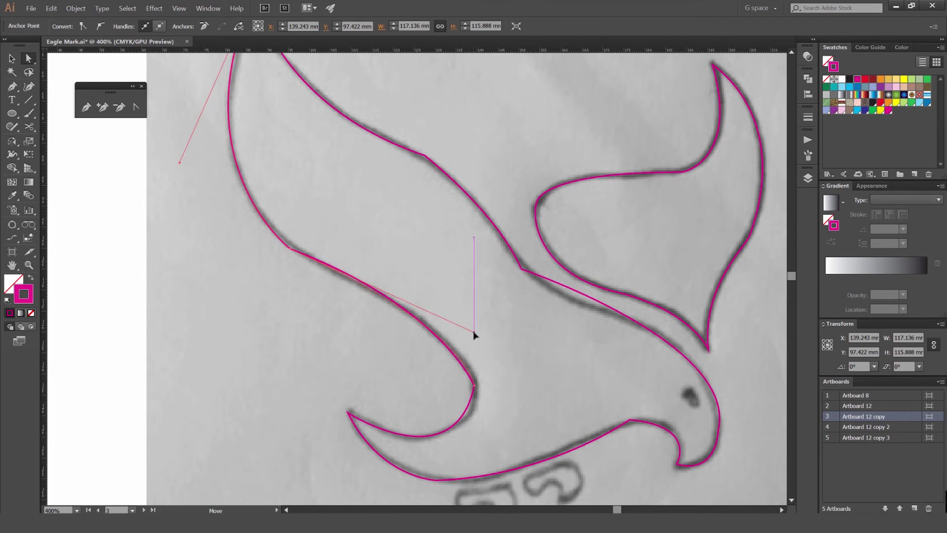
pyautogui.click(470, 303)
# Examine the anchors and handles at the tail's bend and the throat against the sketch
pyautogui.moveTo(491, 364); pyautogui.dragTo(459, 235)
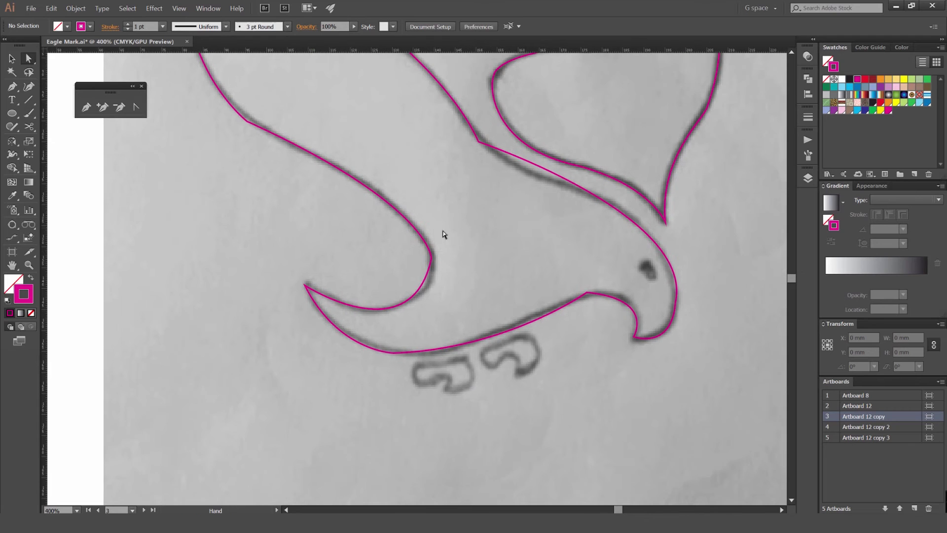
pyautogui.click(413, 269)
pyautogui.scroll(2, 481, 258)
pyautogui.scroll(-2, 475, 245)
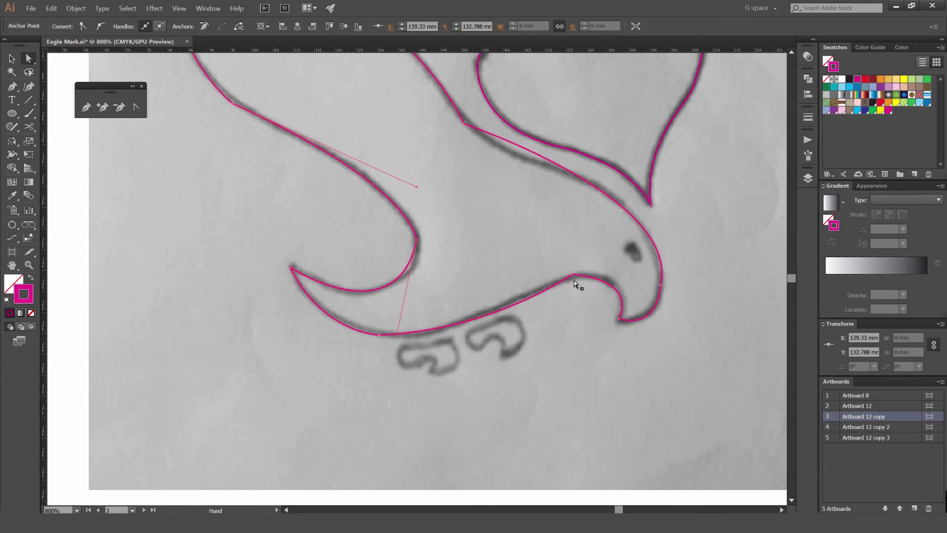
pyautogui.click(573, 275)
pyautogui.click(543, 281)
pyautogui.moveTo(559, 294); pyautogui.dragTo(502, 276)
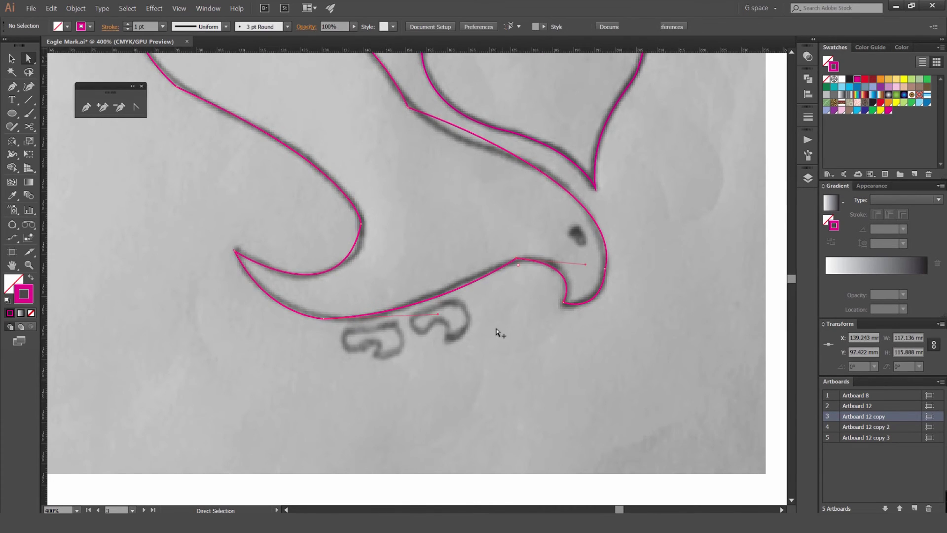
pyautogui.scroll(2, 502, 279)
pyautogui.press('p')
pyautogui.scroll(1, 443, 284)
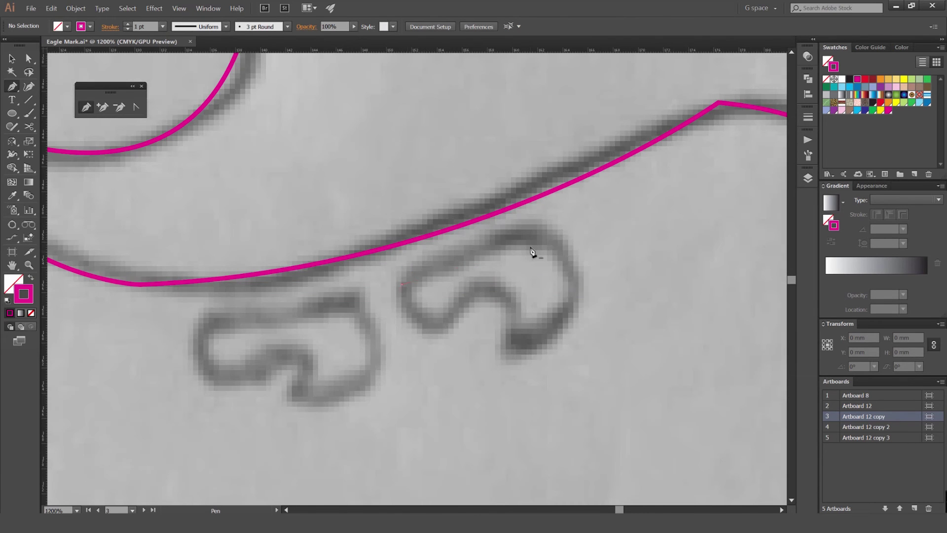
pyautogui.press('v')
# Convert the corner anchor on the eagle's back into a smooth point and extend its handle towards the head
pyautogui.scroll(-5, 567, 261)
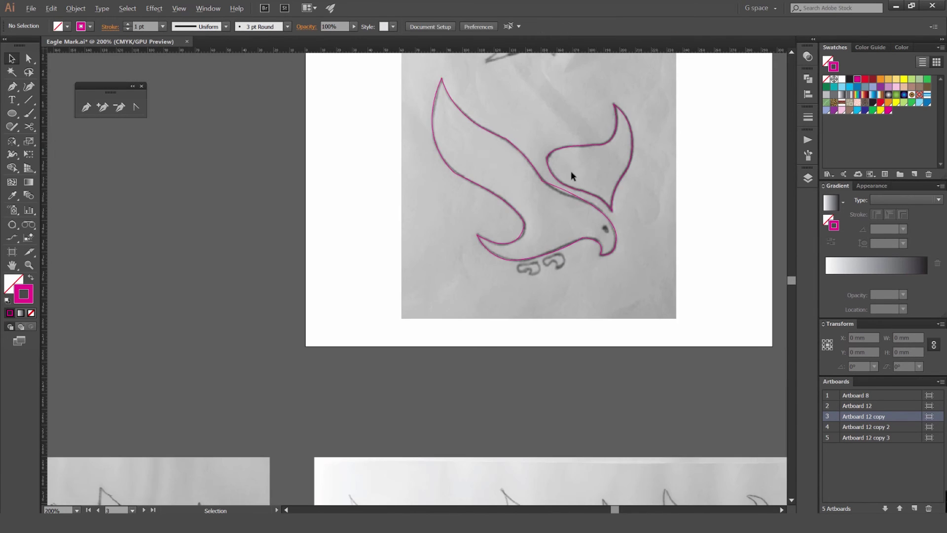
pyautogui.scroll(1, 594, 177)
pyautogui.moveTo(577, 200); pyautogui.dragTo(481, 215)
pyautogui.scroll(2, 444, 188)
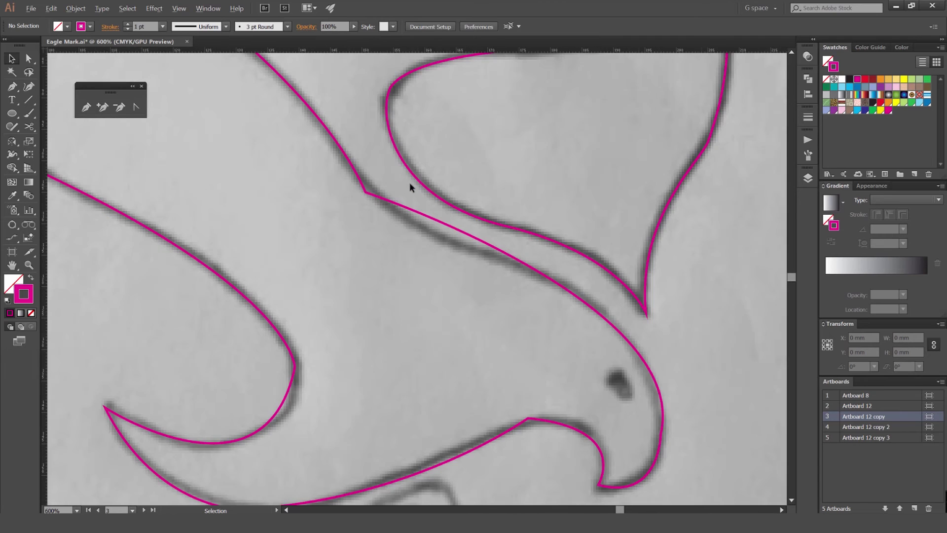
pyautogui.click(359, 198)
pyautogui.press('p')
pyautogui.moveTo(366, 193); pyautogui.dragTo(422, 228)
pyautogui.press('a')
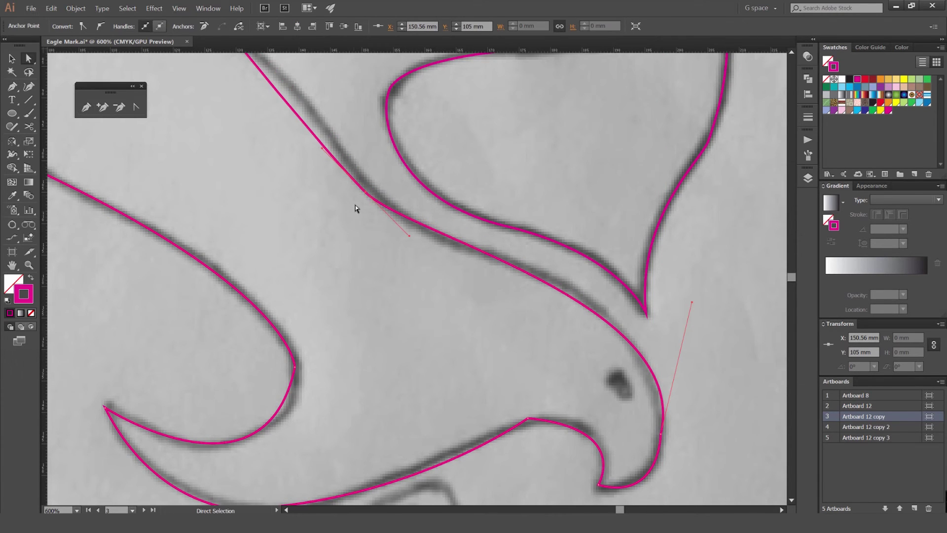
pyautogui.press('p')
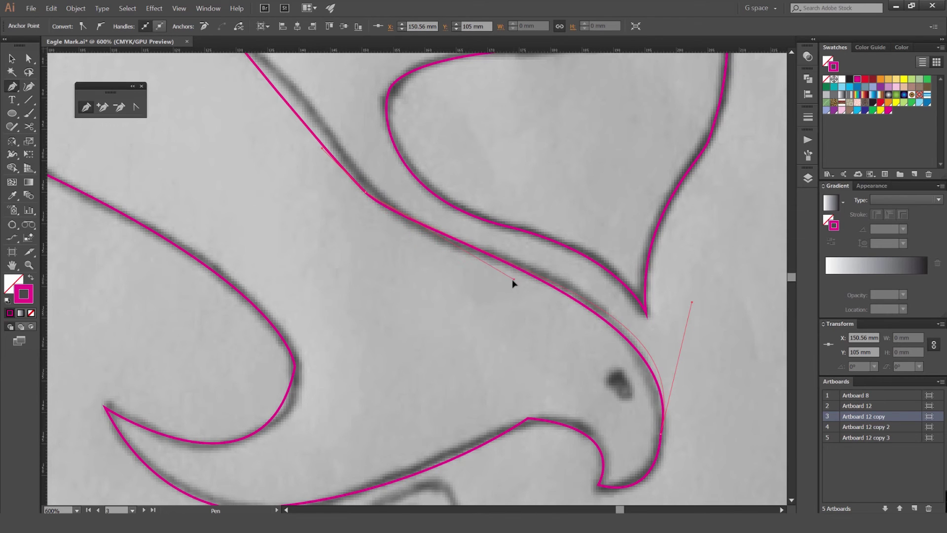
pyautogui.scroll(-5, 436, 217)
# Adjust the handles of the back and head anchors to bring the curve between them closer to the sketch
pyautogui.scroll(3, 439, 222)
pyautogui.press('a')
pyautogui.moveTo(321, 146); pyautogui.dragTo(300, 162)
pyautogui.moveTo(458, 241); pyautogui.dragTo(443, 247)
pyautogui.moveTo(640, 264); pyautogui.dragTo(610, 259)
pyautogui.scroll(3, 520, 209)
pyautogui.scroll(-3, 479, 156)
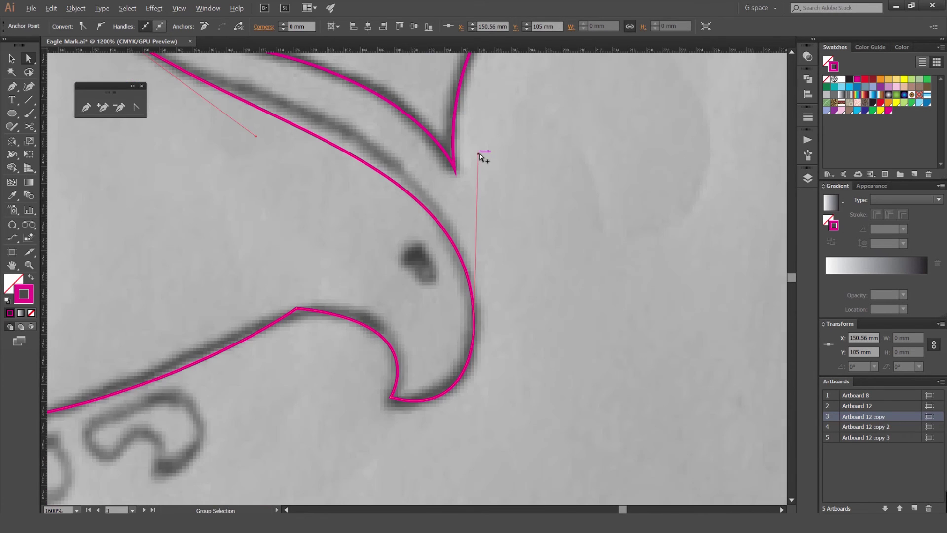
# Try reshaping the back of the head with the head anchor and its upper handle, stepping back through the changes
pyautogui.moveTo(486, 199); pyautogui.dragTo(488, 132)
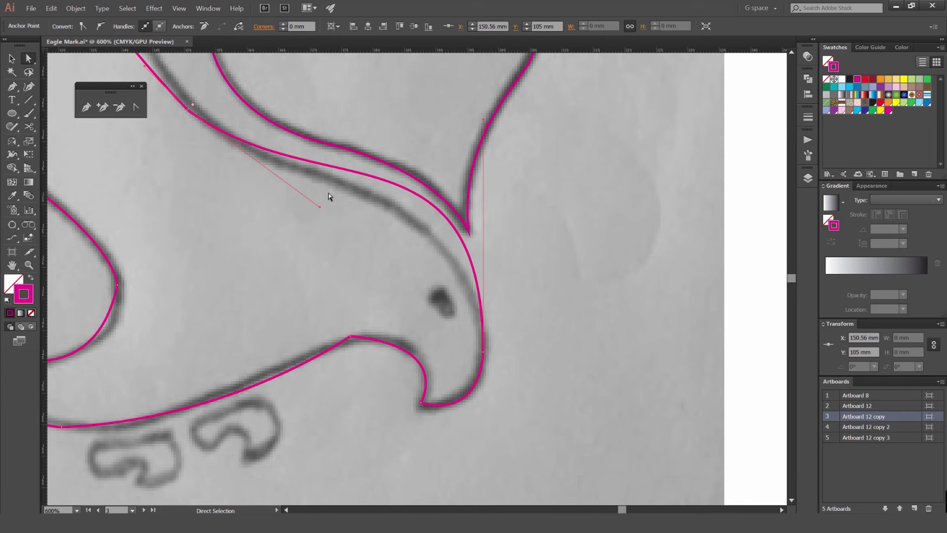
pyautogui.moveTo(438, 211)
pyautogui.mouseDown()
pyautogui.moveTo(480, 190)
pyautogui.moveTo(489, 215)
pyautogui.mouseUp()
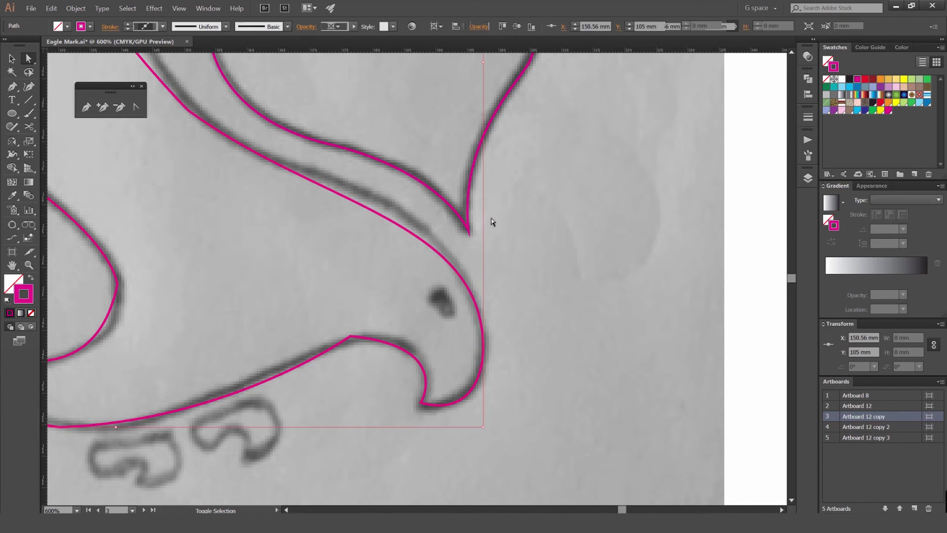
pyautogui.hotkey('ctrl', 'z')
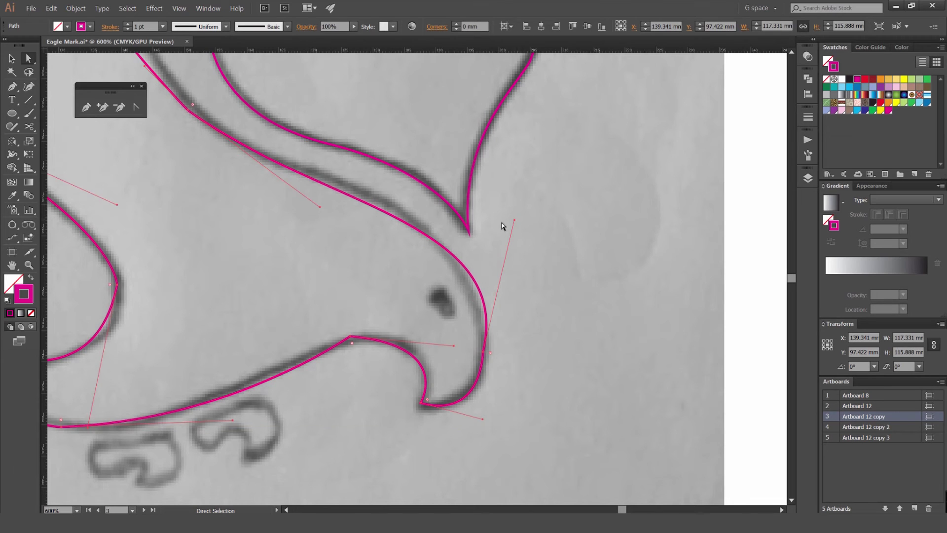
pyautogui.click(507, 230)
pyautogui.hotkey('ctrl', 'z')
pyautogui.hotkey('ctrl', 'z')
pyautogui.click(497, 279)
pyautogui.moveTo(490, 348); pyautogui.dragTo(479, 359)
pyautogui.hotkey('ctrl', 'z')
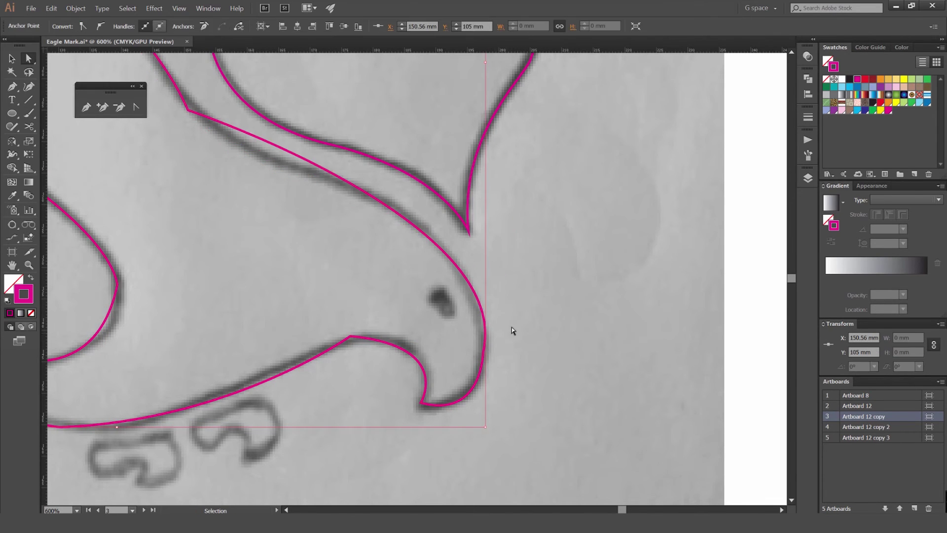
pyautogui.hotkey('ctrl', 'shift', 'z')
pyautogui.moveTo(514, 220); pyautogui.dragTo(535, 301)
# Swap fill and stroke on the small wing and the body to view both as solid magenta shapes
pyautogui.scroll(-3, 512, 214)
pyautogui.press('v')
pyautogui.click(523, 229)
pyautogui.click(511, 262)
pyautogui.hotkey('shift', 'x')
pyautogui.click(482, 314)
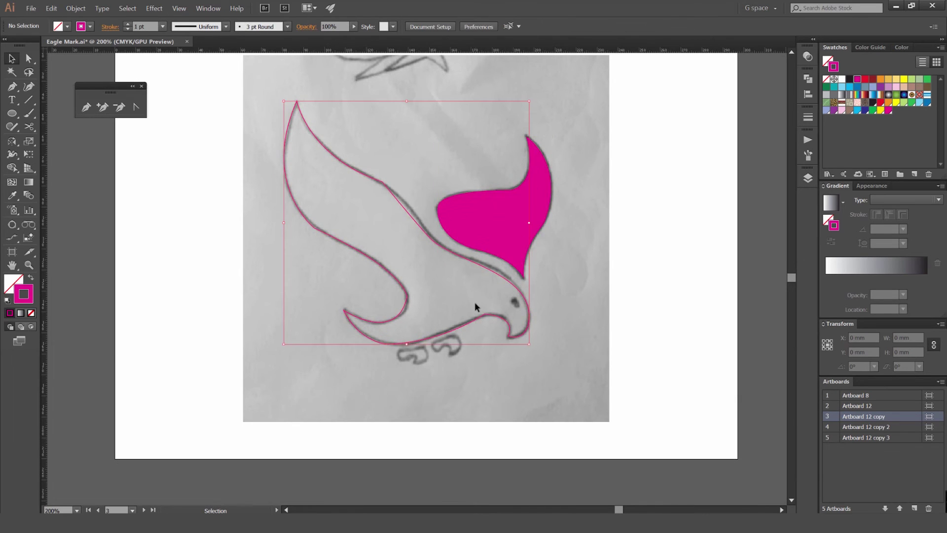
pyautogui.hotkey('shift', 'x')
pyautogui.click(603, 307)
pyautogui.hotkey('ctrl', 'shift', 'a')
pyautogui.scroll(-3, 603, 312)
pyautogui.scroll(4, 512, 307)
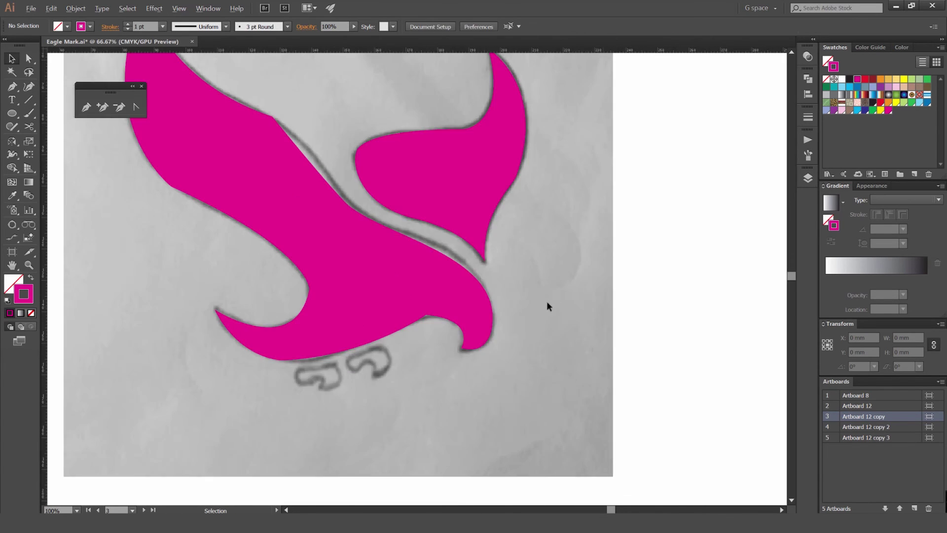
# Swap fill and stroke back on the small wing and the body so both are magenta outlines without fill
pyautogui.click(458, 238)
pyautogui.hotkey('shift', 'x')
pyautogui.hotkey('ctrl', 'shift', 'a')
pyautogui.click(262, 161)
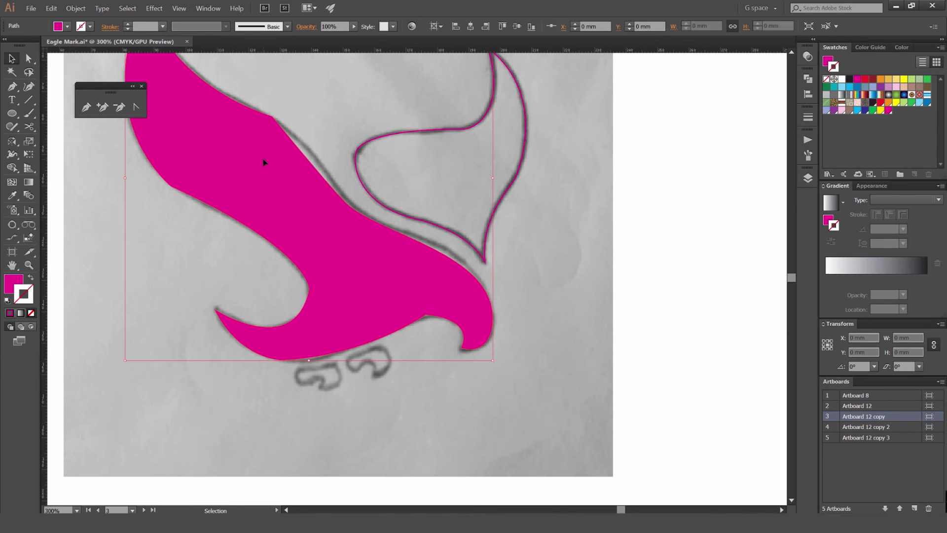
pyautogui.hotkey('shift', 'x')
pyautogui.hotkey('ctrl', 'shift', 'a')
# Offset the eagle body path by 6 mm with miter joins, previewing the result before accepting it
pyautogui.click(75, 8)
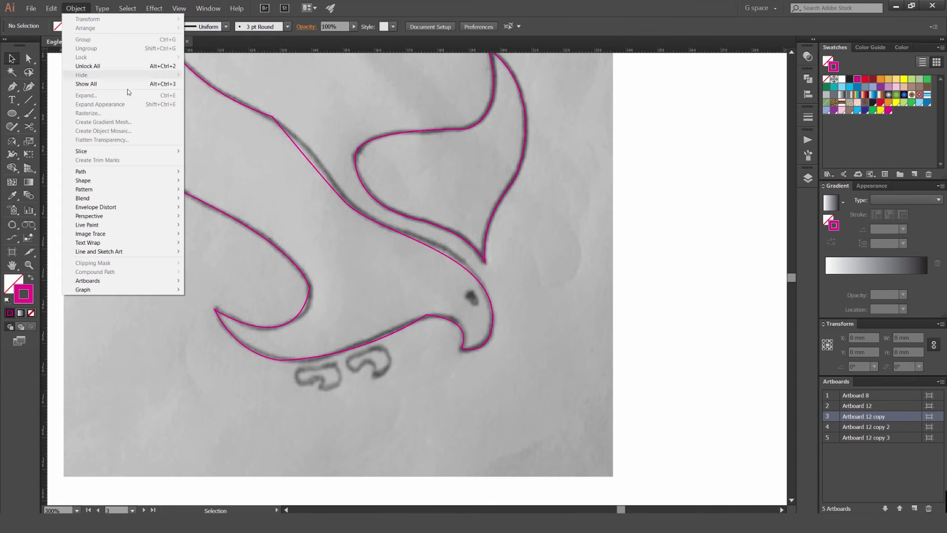
pyautogui.click(315, 147)
pyautogui.click(212, 206)
pyautogui.click(76, 8)
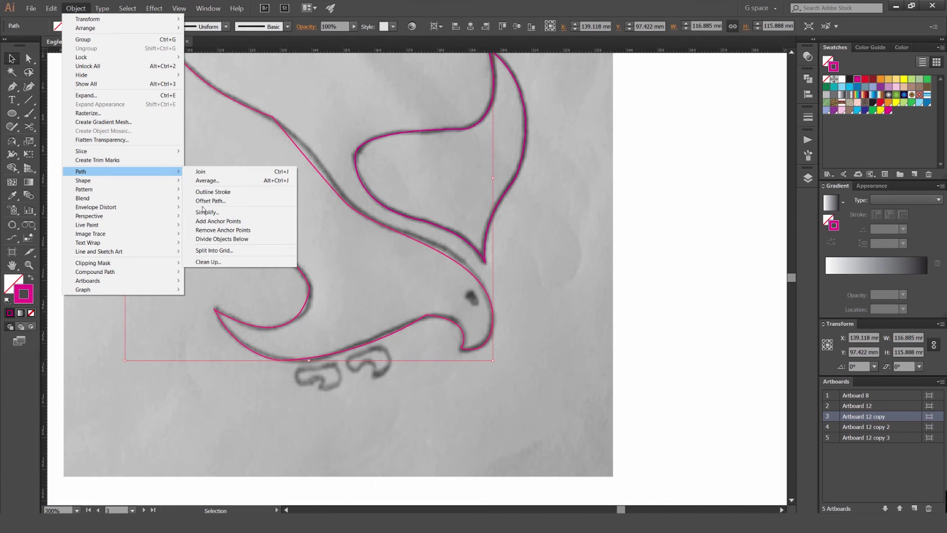
pyautogui.click(209, 205)
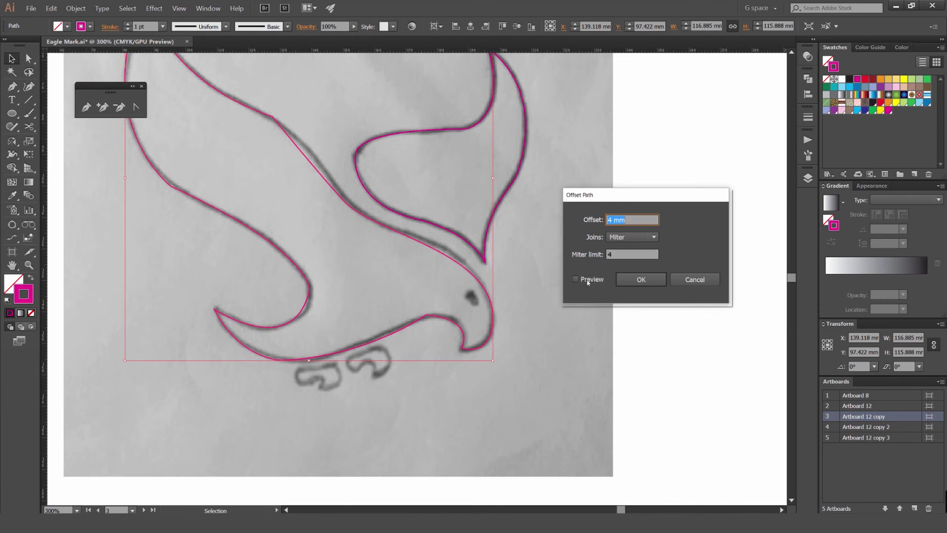
pyautogui.scroll(1, 615, 219)
pyautogui.scroll(-3, 615, 218)
pyautogui.scroll(5, 615, 219)
pyautogui.press('Down')
pyautogui.press('Down')
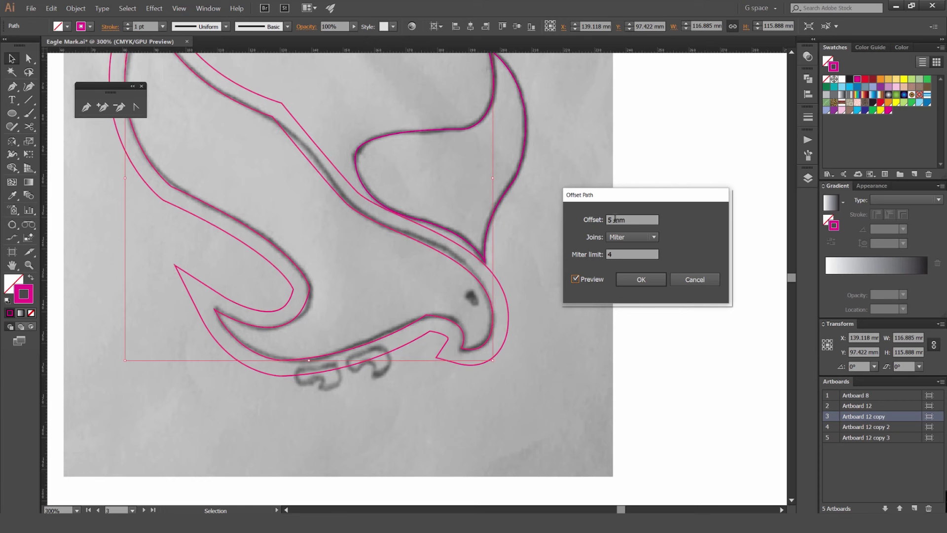
pyautogui.press('Up')
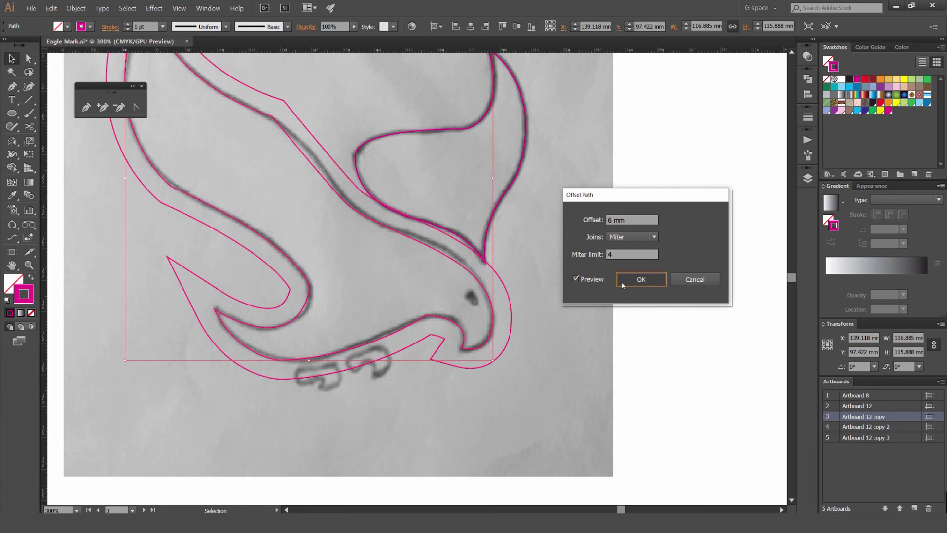
pyautogui.press('Return')
# Color the new offset outline's stroke yellow to distinguish it from the magenta paths
pyautogui.click(881, 79)
pyautogui.click(904, 80)
pyautogui.click(614, 277)
# Examine how the yellow offset outline runs around the body and along the small wing's lower edge
pyautogui.hotkey('ctrl', '1')
pyautogui.scroll(3, 611, 277)
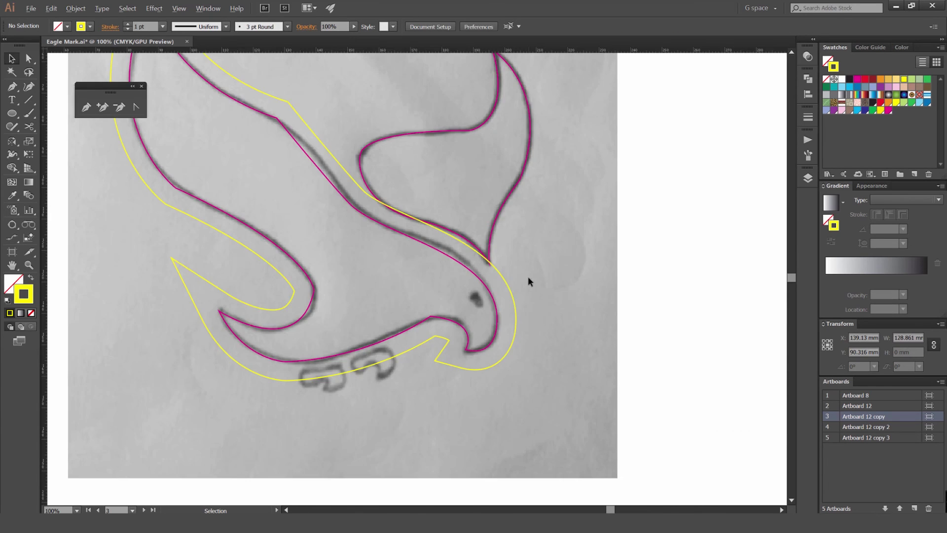
pyautogui.scroll(-4, 528, 276)
pyautogui.scroll(1, 455, 218)
pyautogui.moveTo(525, 245); pyautogui.dragTo(464, 199)
pyautogui.scroll(2, 419, 216)
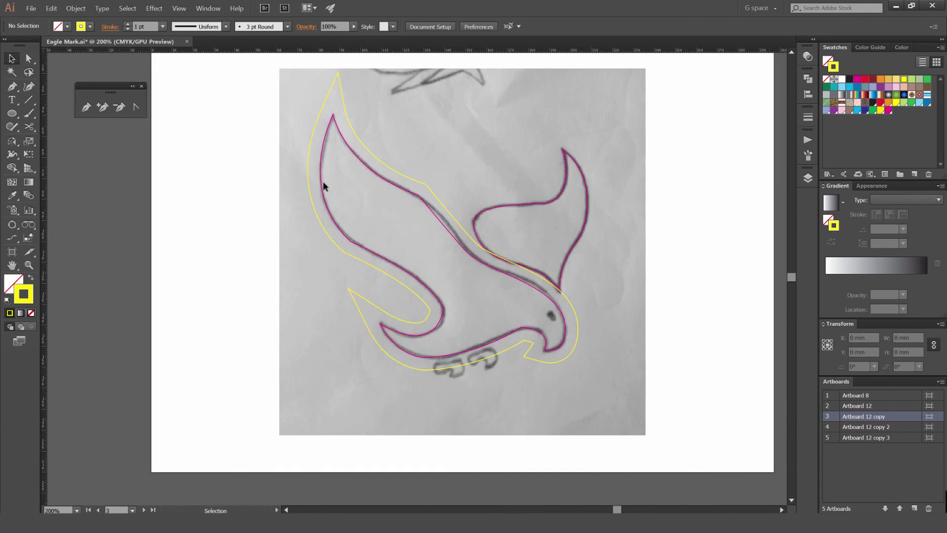
pyautogui.scroll(2, 312, 189)
pyautogui.moveTo(463, 85); pyautogui.dragTo(424, 104)
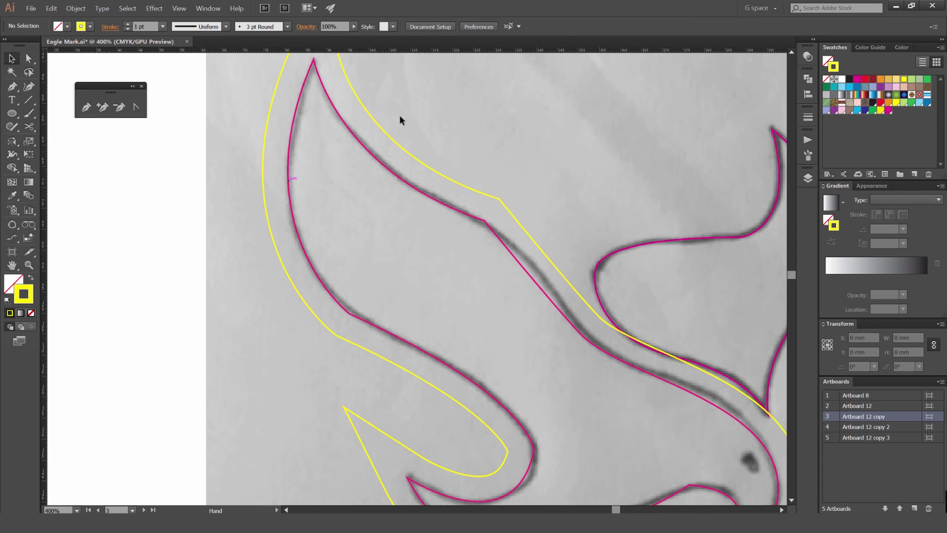
pyautogui.scroll(2, 414, 158)
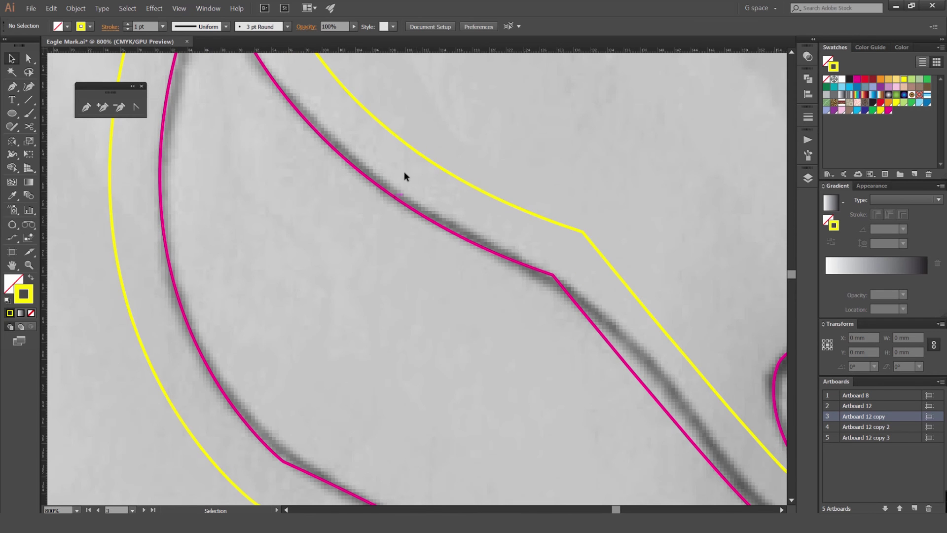
pyautogui.scroll(2, 395, 190)
pyautogui.scroll(-5, 390, 196)
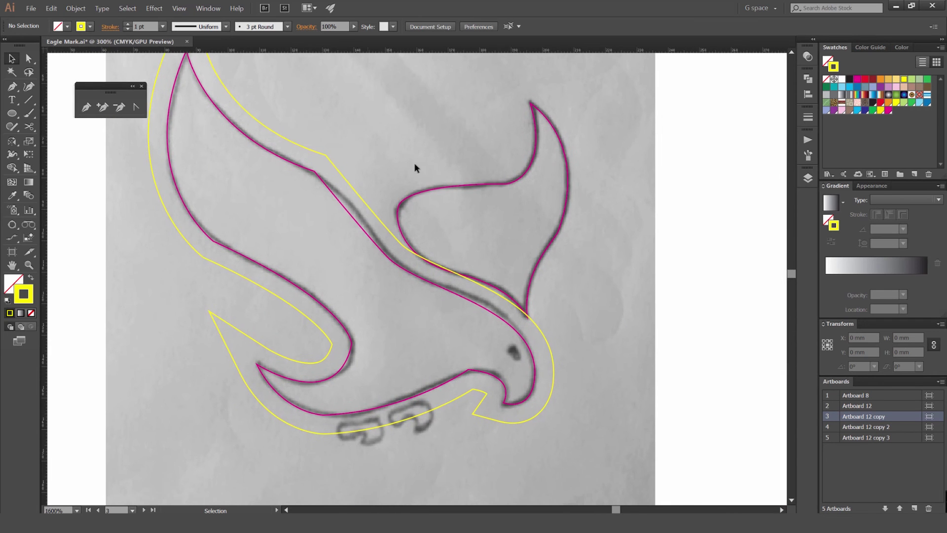
pyautogui.moveTo(487, 303); pyautogui.dragTo(476, 290)
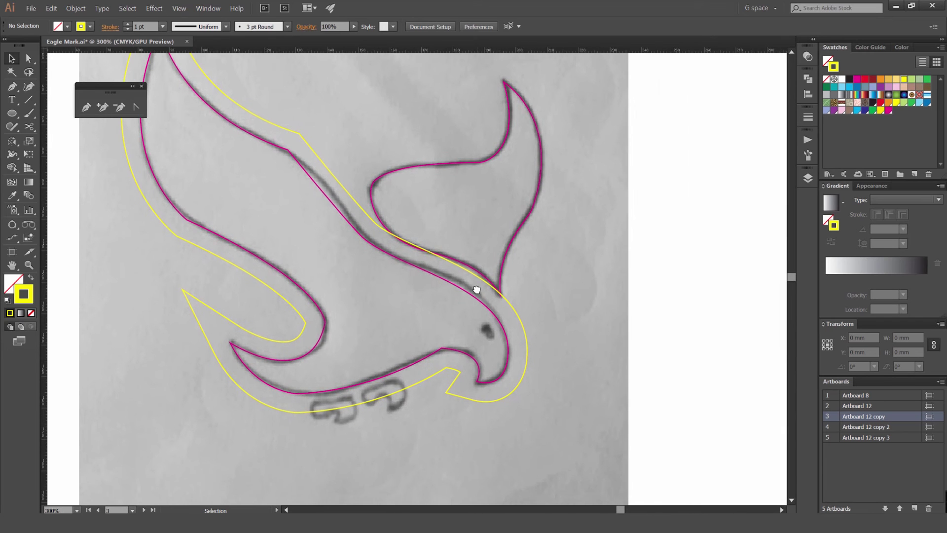
# Move the small wing's lower tip anchor down along the yellow offset outline, beyond the sketched tip
pyautogui.scroll(4, 476, 293)
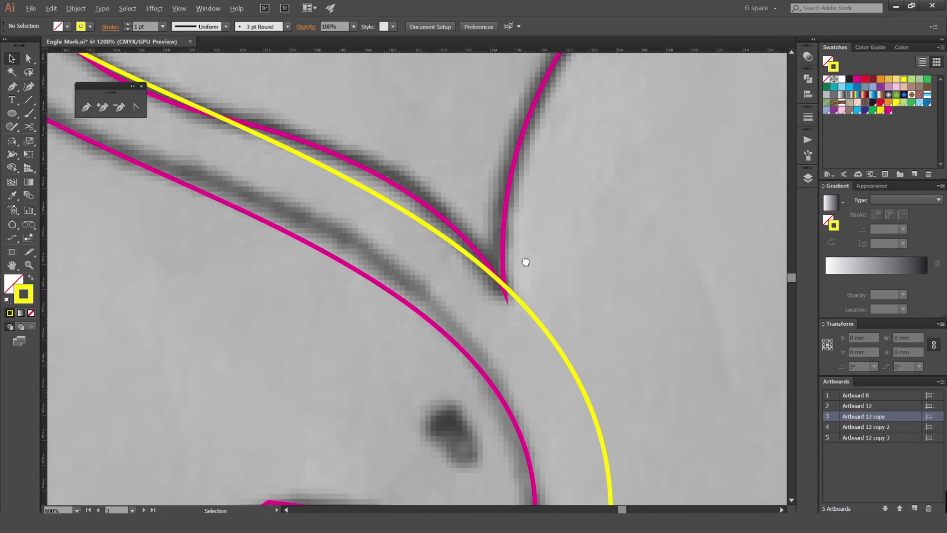
pyautogui.press('a')
pyautogui.click(438, 257)
pyautogui.scroll(2, 450, 259)
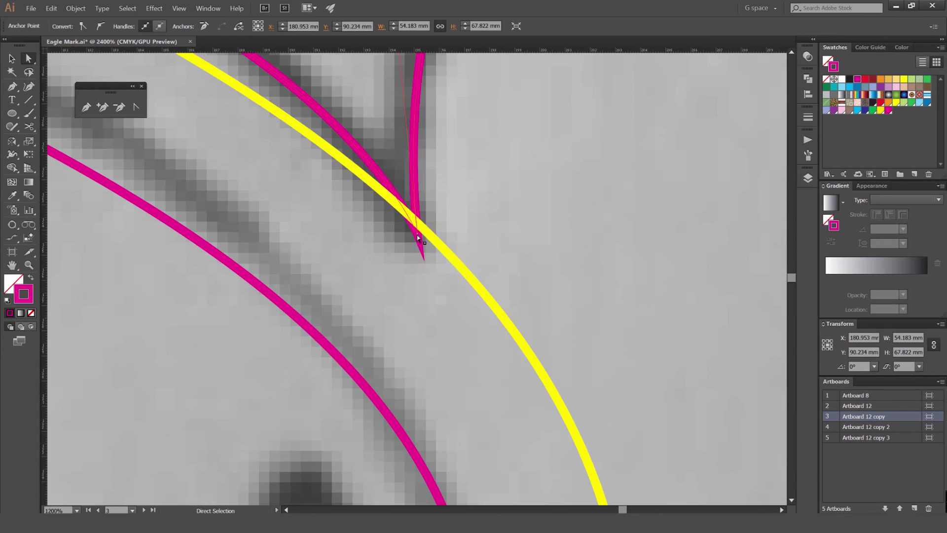
pyautogui.click(418, 234)
pyautogui.moveTo(420, 238); pyautogui.dragTo(480, 353)
pyautogui.scroll(-4, 479, 353)
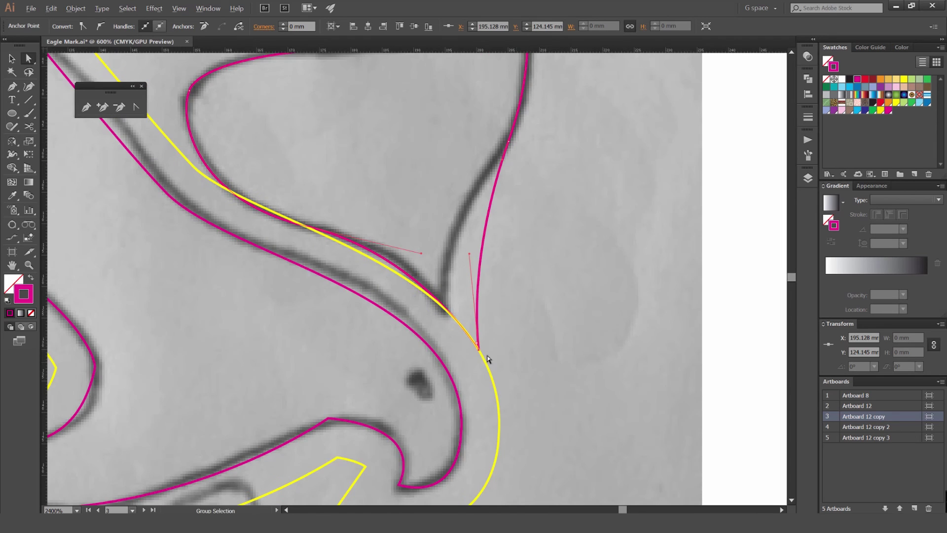
pyautogui.scroll(-3, 496, 371)
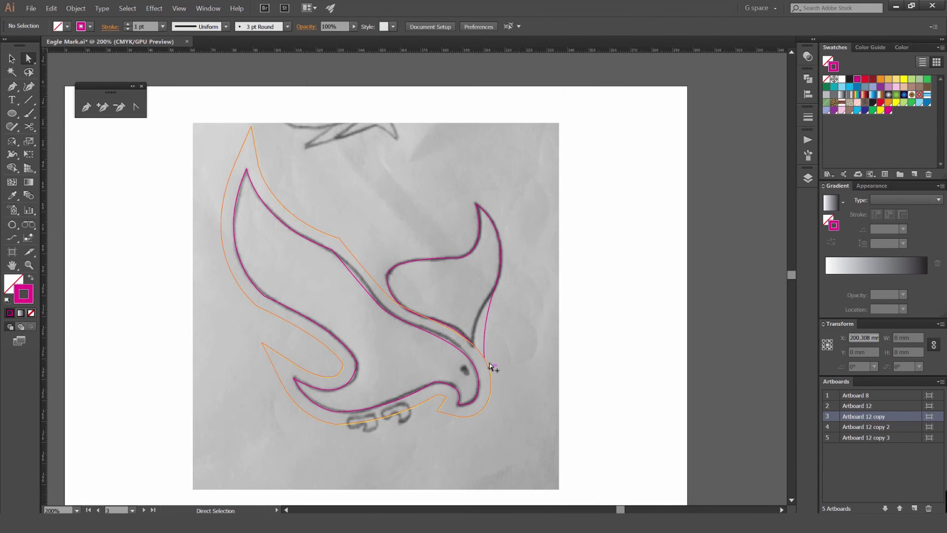
pyautogui.click(487, 376)
# Pull the direction handle on the small wing's lower edge so the curve near the tip approaches the yellow outline
pyautogui.scroll(5, 487, 377)
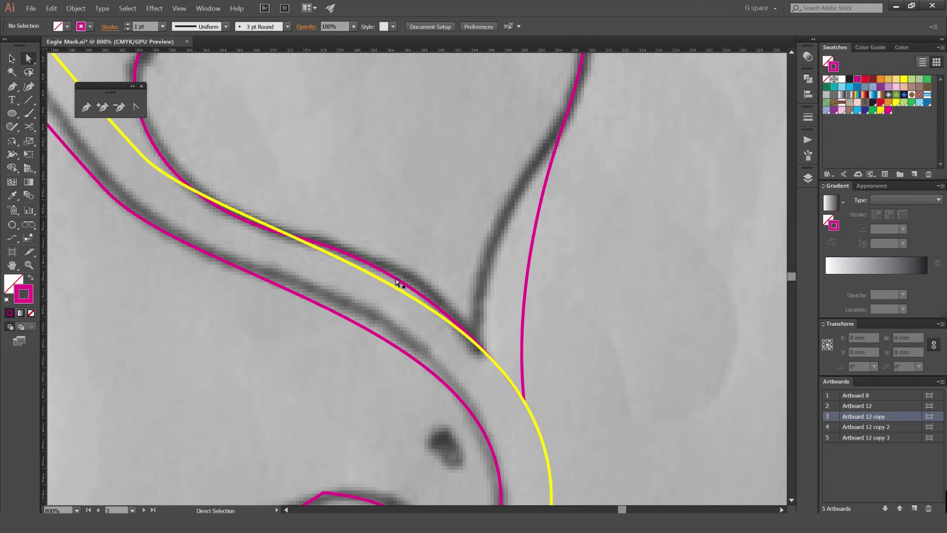
pyautogui.click(398, 282)
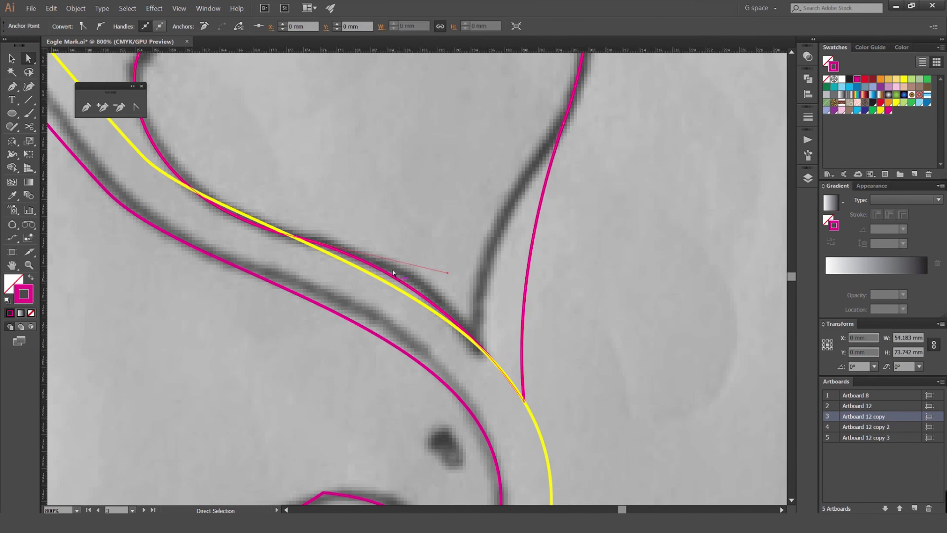
pyautogui.moveTo(448, 271); pyautogui.dragTo(433, 289)
pyautogui.click(420, 253)
pyautogui.scroll(2, 531, 386)
# Send the yellow offset outline behind the magenta paths
pyautogui.click(507, 394)
pyautogui.click(503, 404)
pyautogui.click(539, 424)
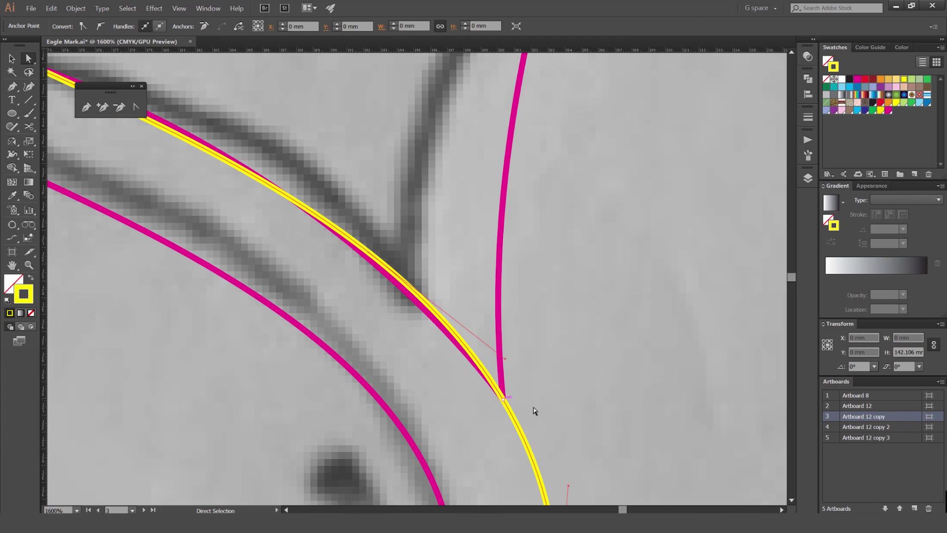
pyautogui.click(523, 441)
pyautogui.hotkey('ctrl', 'shift', '[')
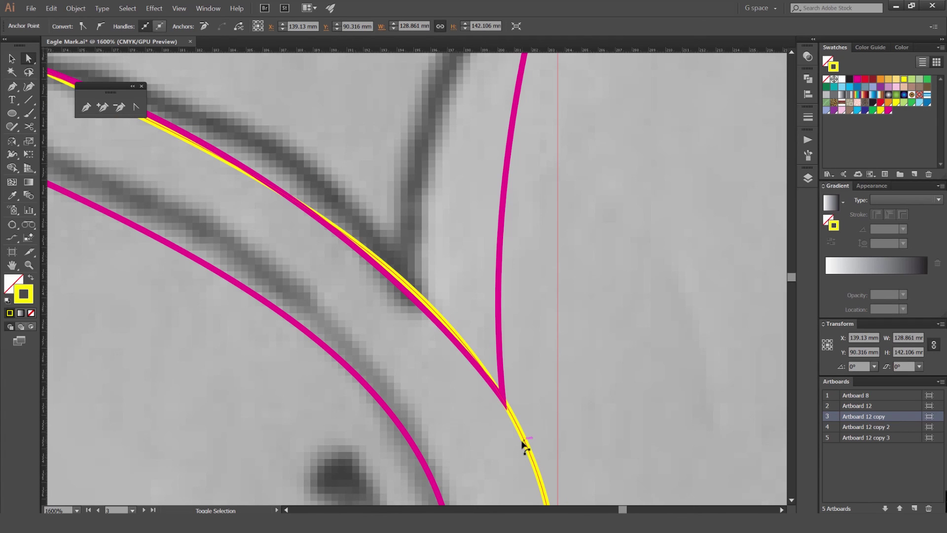
pyautogui.click(578, 410)
# Convert the small wing's lower tip anchor to a corner point without direction handles
pyautogui.moveTo(482, 308); pyautogui.dragTo(430, 219)
pyautogui.click(431, 265)
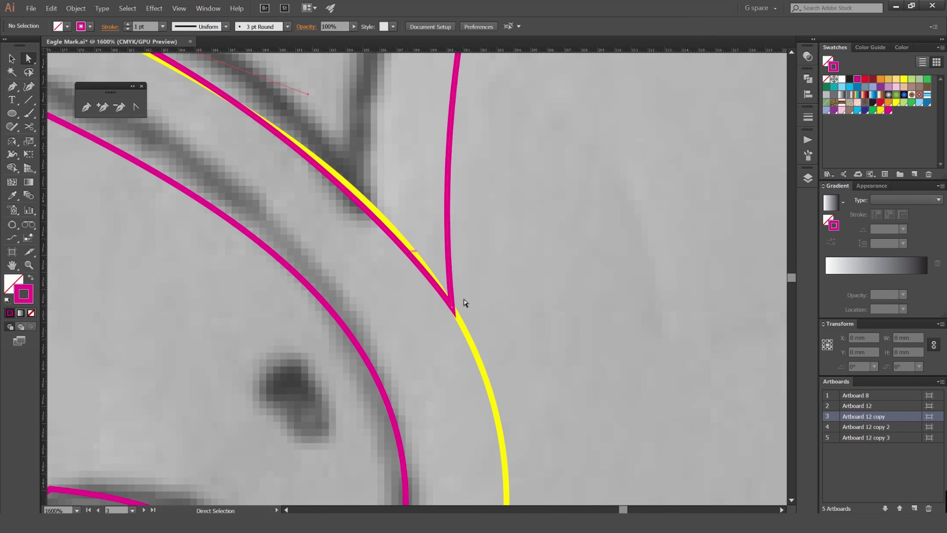
pyautogui.hotkey('shift', 'c')
pyautogui.moveTo(453, 311); pyautogui.dragTo(489, 367)
pyautogui.press('a')
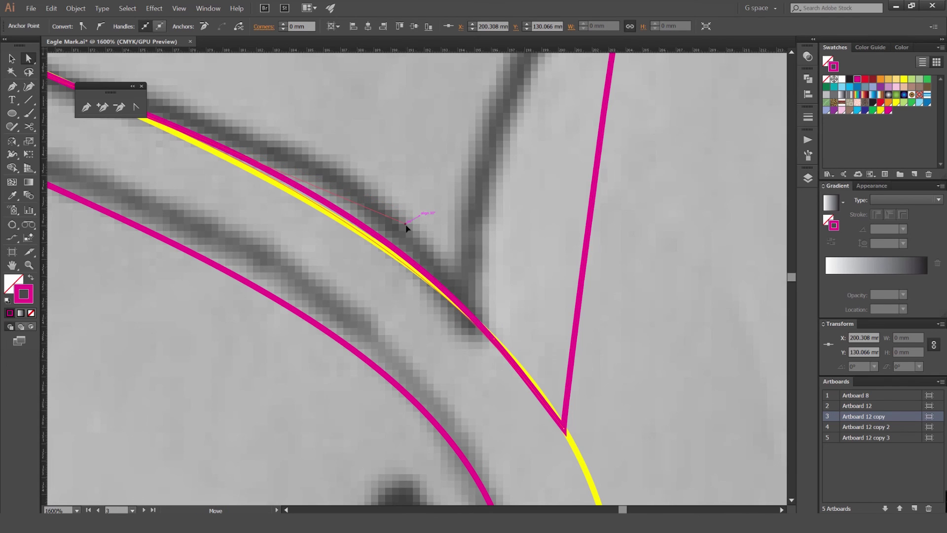
# Adjust the handles along the small wing's lower edge and move its rounded inner end toward the body to follow the yellow outline
pyautogui.moveTo(448, 290); pyautogui.dragTo(632, 362)
pyautogui.moveTo(294, 211); pyautogui.dragTo(372, 242)
pyautogui.moveTo(257, 185); pyautogui.dragTo(338, 247)
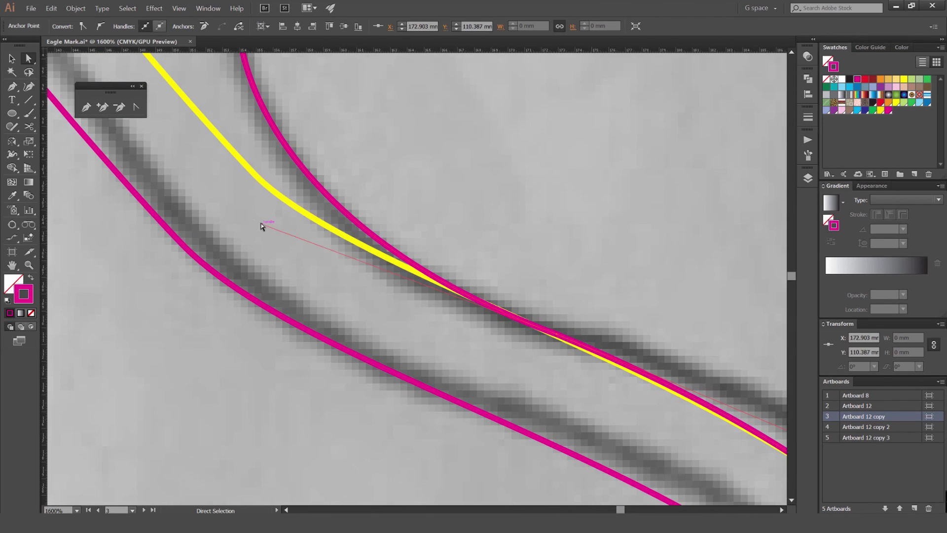
pyautogui.moveTo(250, 220); pyautogui.dragTo(173, 205)
pyautogui.moveTo(305, 233); pyautogui.dragTo(376, 245)
pyautogui.moveTo(388, 144); pyautogui.dragTo(342, 152)
pyautogui.click(525, 238)
pyautogui.scroll(-3, 518, 237)
pyautogui.scroll(2, 557, 281)
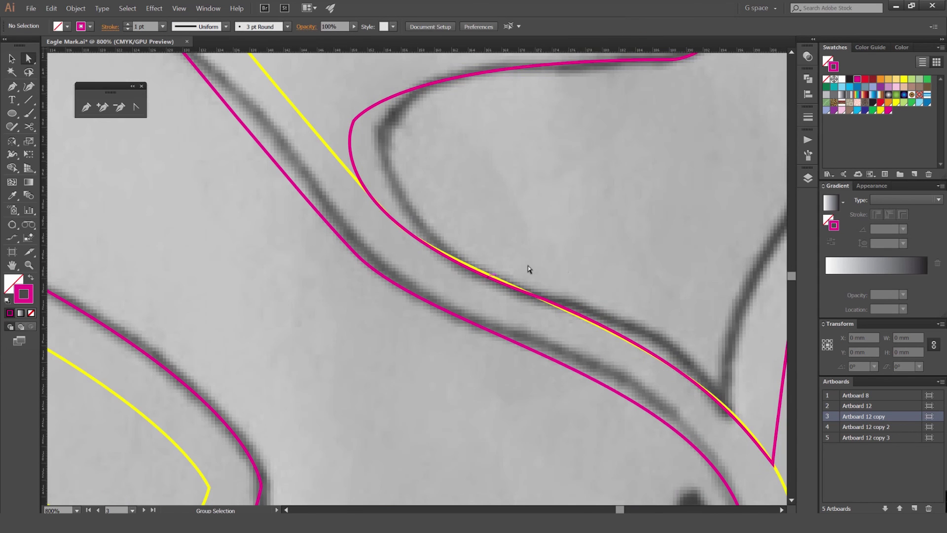
# Shorten the middle anchor's handle on the small wing's lower edge to fit the curve more closely to the yellow outline
pyautogui.click(502, 287)
pyautogui.scroll(4, 549, 291)
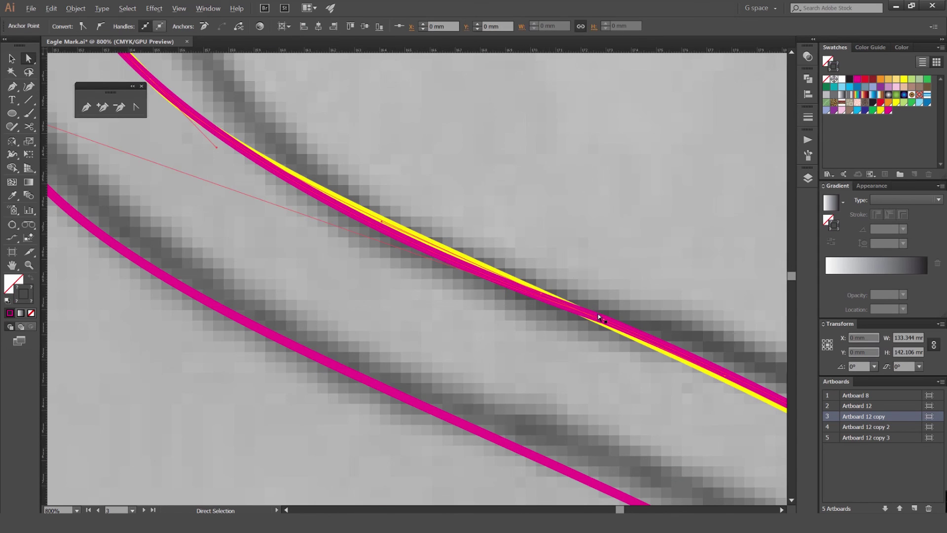
pyautogui.click(575, 312)
pyautogui.scroll(-1, 514, 313)
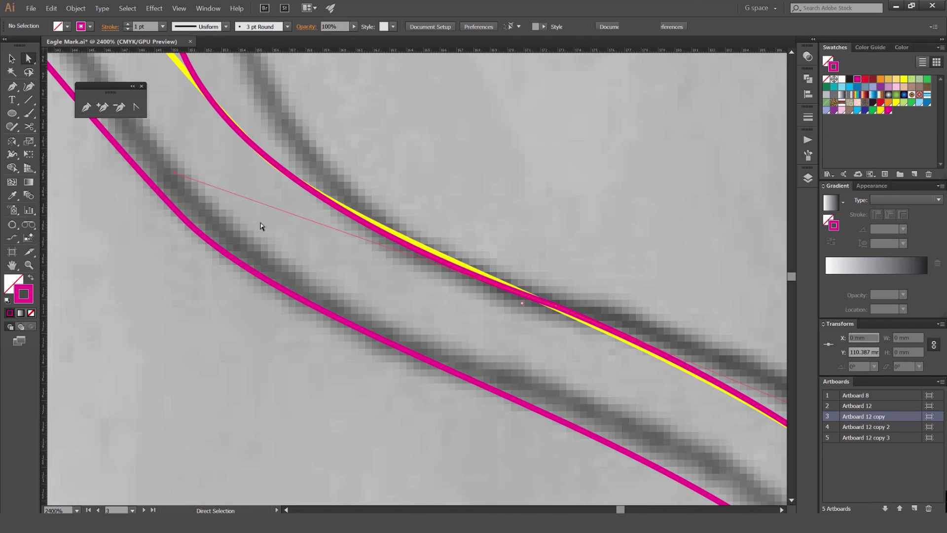
pyautogui.moveTo(173, 173); pyautogui.dragTo(223, 186)
pyautogui.scroll(-3, 335, 203)
pyautogui.click(389, 167)
pyautogui.scroll(-2, 392, 154)
pyautogui.scroll(3, 455, 177)
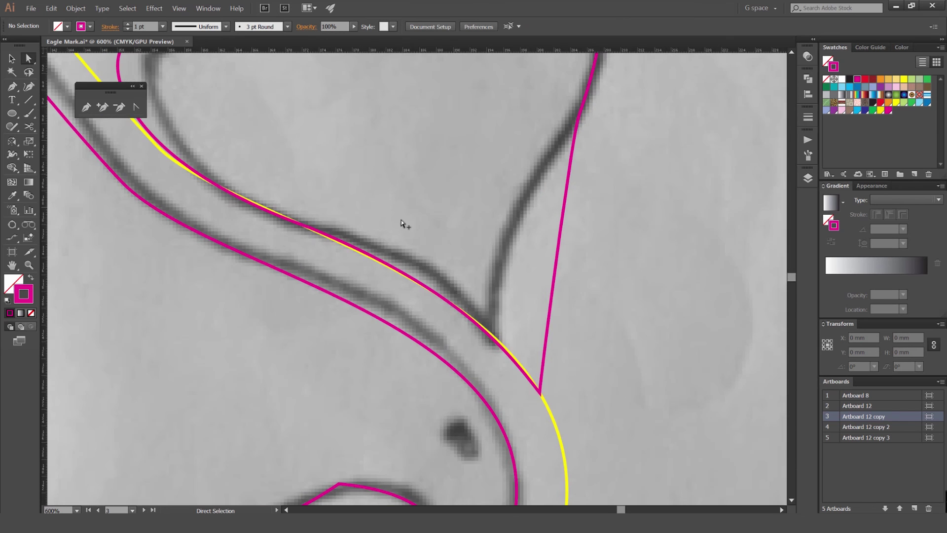
pyautogui.scroll(-3, 344, 242)
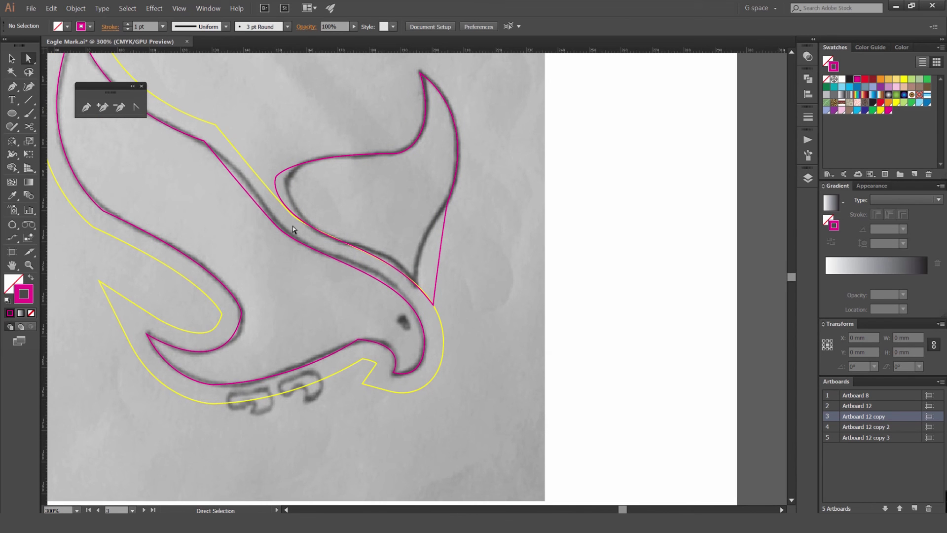
# Swap fill and stroke on the small wing and the body to show both as solid magenta shapes
pyautogui.click(294, 217)
pyautogui.click(268, 156)
pyautogui.click(430, 305)
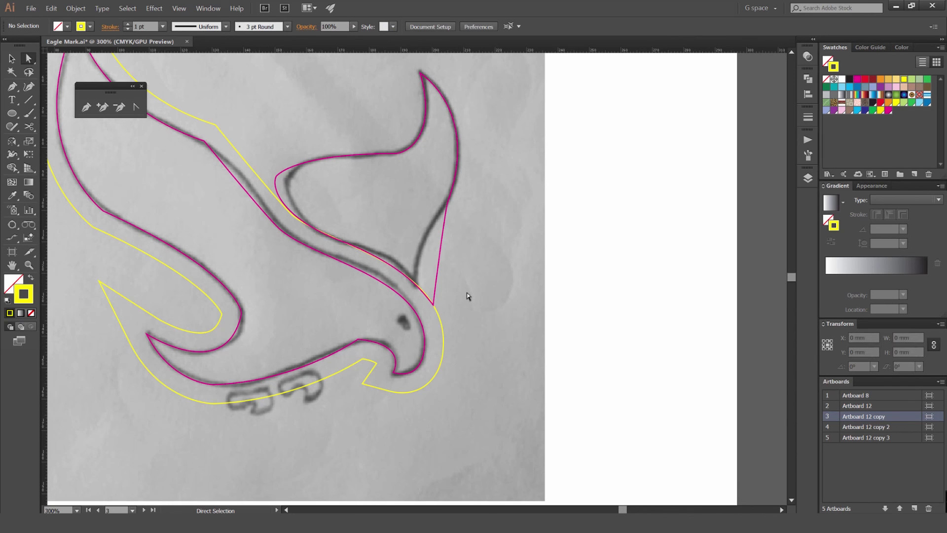
pyautogui.hotkey('shift', 'x')
pyautogui.click(416, 309)
pyautogui.hotkey('shift', 'x')
pyautogui.click(517, 288)
pyautogui.scroll(-3, 517, 288)
pyautogui.scroll(3, 501, 291)
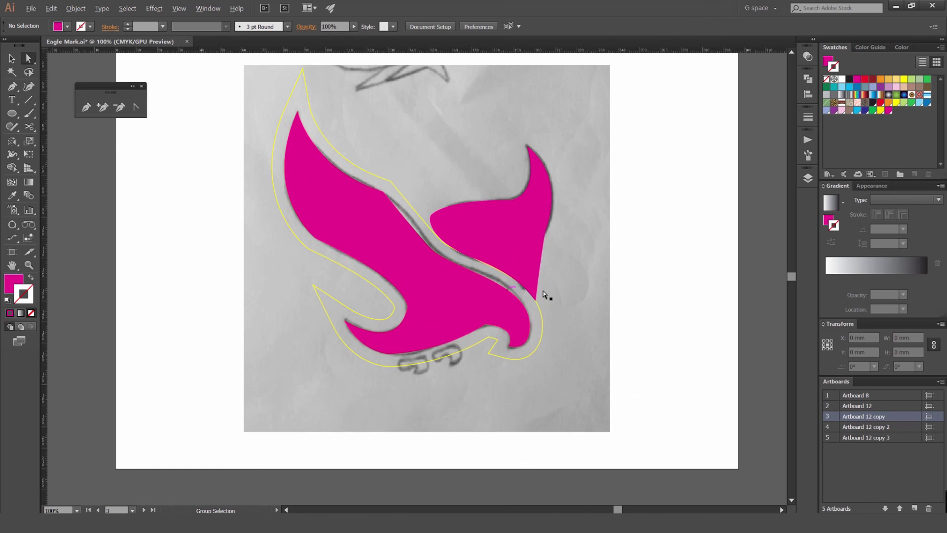
# Inspect the filled shapes around the sketched claws and select the finished golden eagle on the dark artboard for comparison
pyautogui.scroll(4, 562, 294)
pyautogui.scroll(2, 353, 323)
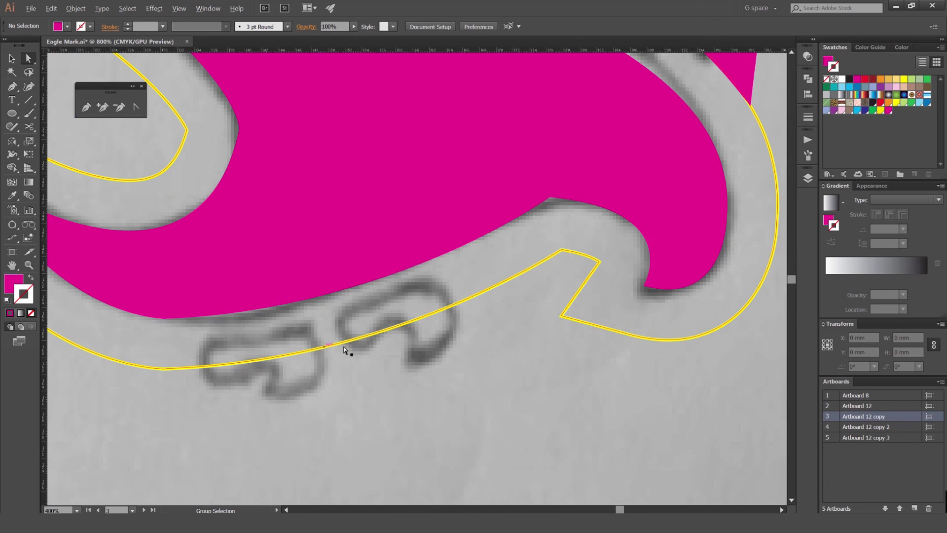
pyautogui.press('v')
pyautogui.scroll(-3, 374, 311)
pyautogui.hotkey('alt', 'v')
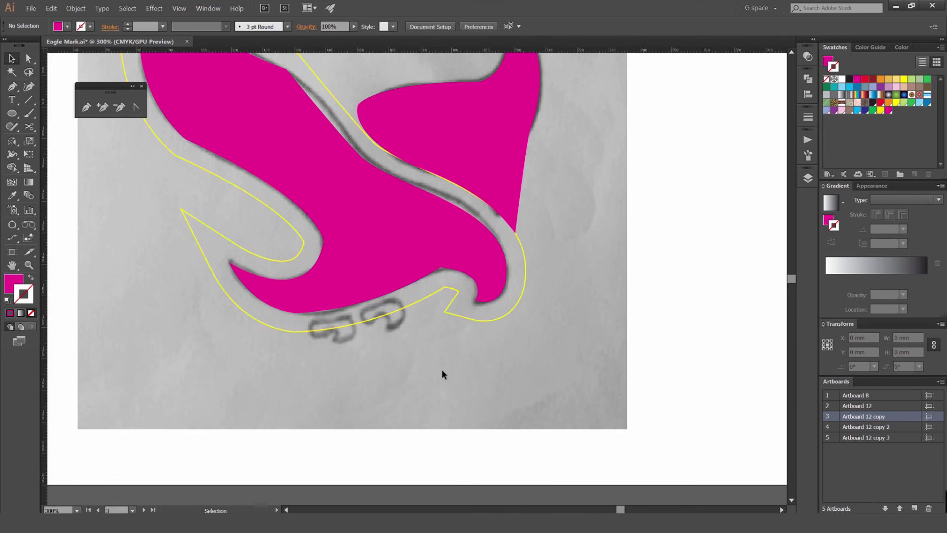
pyautogui.press('Escape')
pyautogui.scroll(-3, 413, 390)
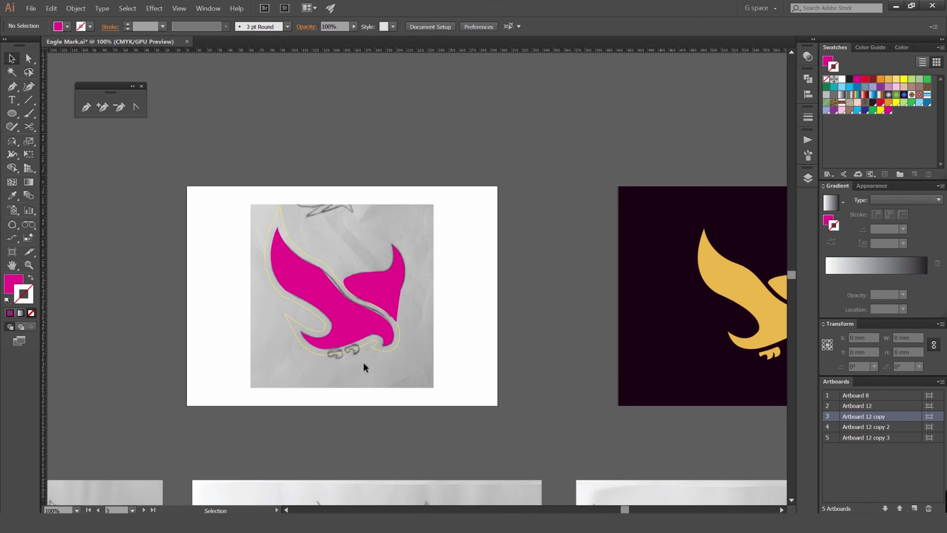
pyautogui.hscroll(5, 406, 258)
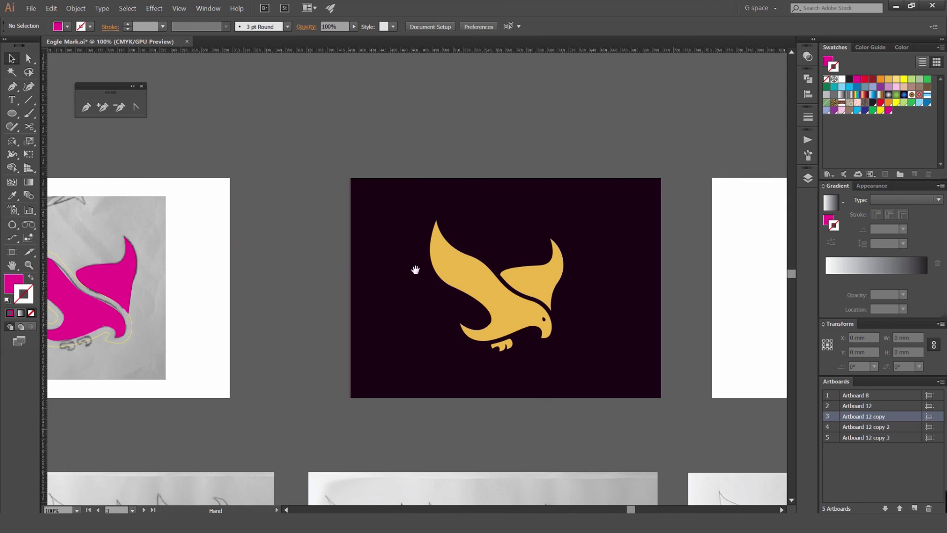
pyautogui.hscroll(3, 416, 277)
pyautogui.scroll(4, 324, 271)
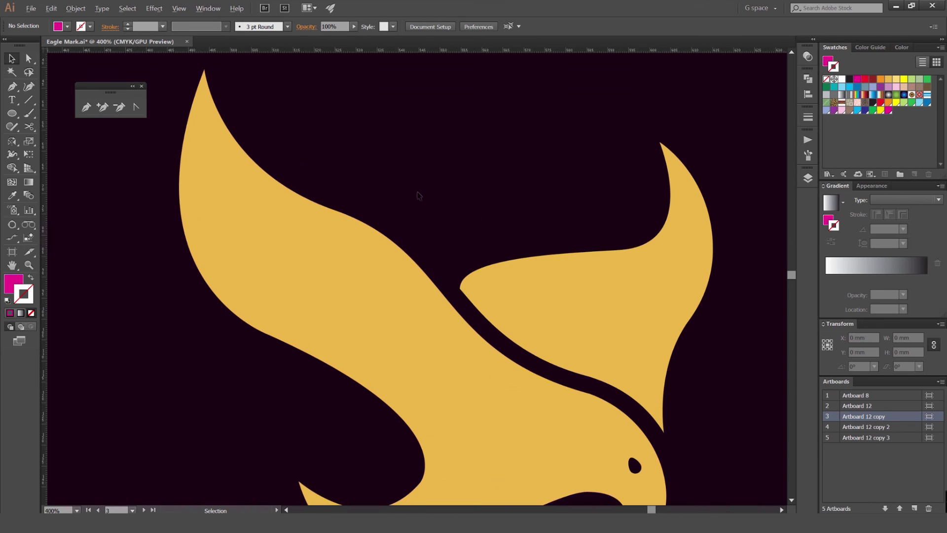
pyautogui.click(371, 234)
pyautogui.scroll(-2, 417, 225)
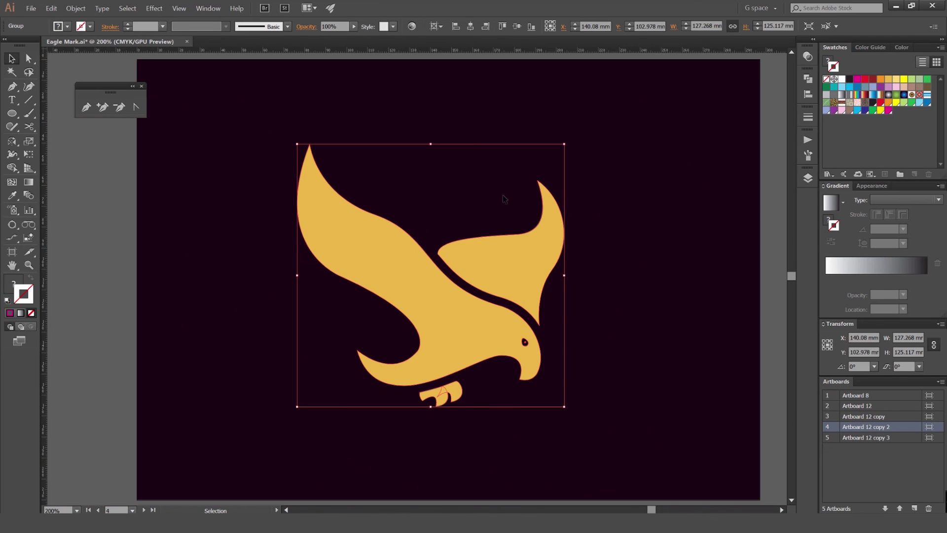
# Swap fill and stroke on the golden eagle's body and small wing to examine their outlines, and undo the swap
pyautogui.press('a')
pyautogui.click(442, 311)
pyautogui.hotkey('shift', 'x')
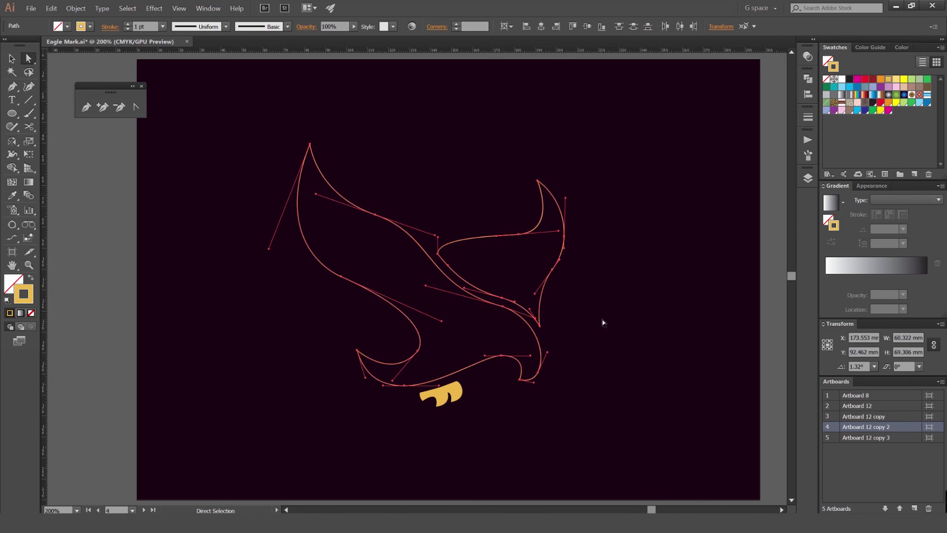
pyautogui.click(603, 323)
pyautogui.moveTo(614, 311); pyautogui.dragTo(552, 268)
pyautogui.scroll(-1, 535, 268)
pyautogui.scroll(-1, 535, 268)
pyautogui.scroll(1, 534, 268)
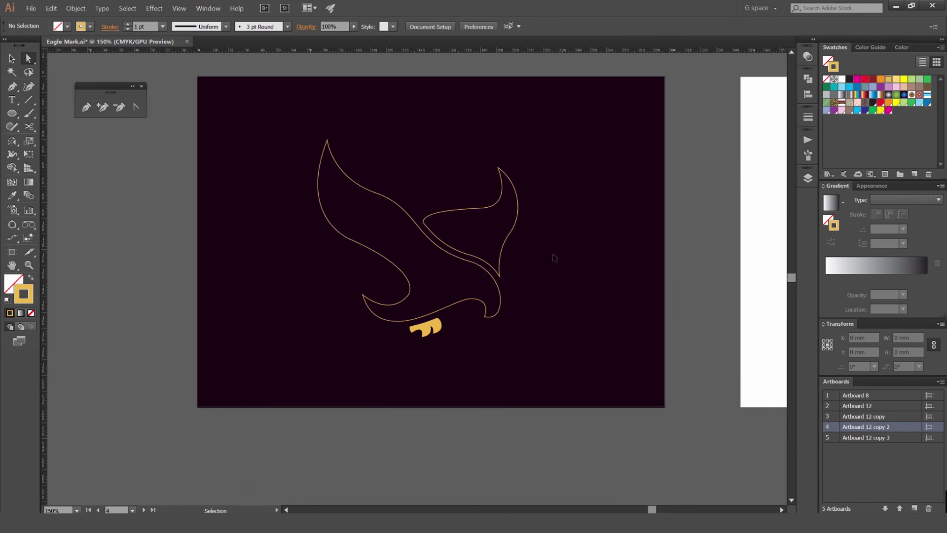
pyautogui.hotkey('ctrl', 'z')
# Compare the finished golden eagle on the dark artboard with the dark version on the white artboard
pyautogui.scroll(-2, 554, 260)
pyautogui.moveTo(525, 247); pyautogui.dragTo(373, 239)
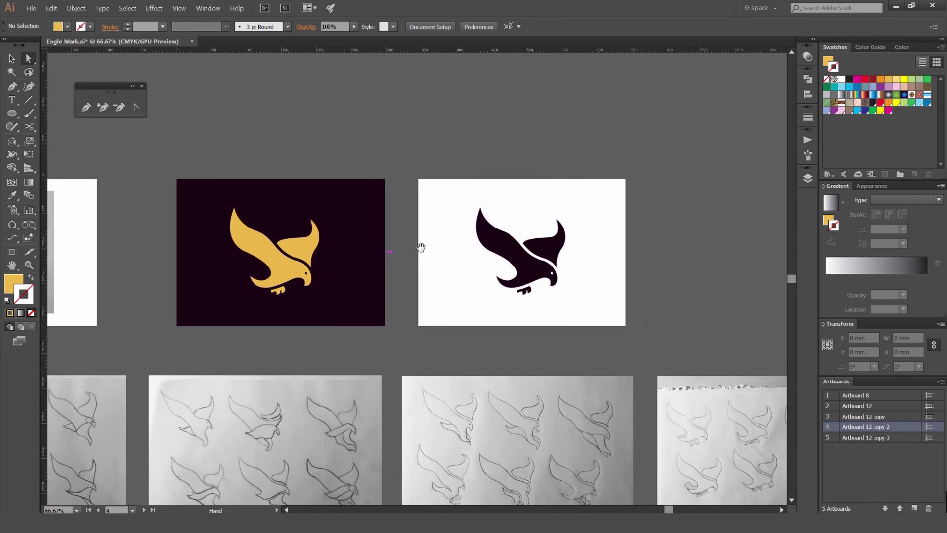
pyautogui.scroll(2, 511, 254)
pyautogui.moveTo(511, 255); pyautogui.dragTo(394, 286)
pyautogui.moveTo(341, 351); pyautogui.dragTo(592, 332)
pyautogui.scroll(-2, 560, 332)
pyautogui.scroll(1, 565, 340)
pyautogui.scroll(1, 566, 341)
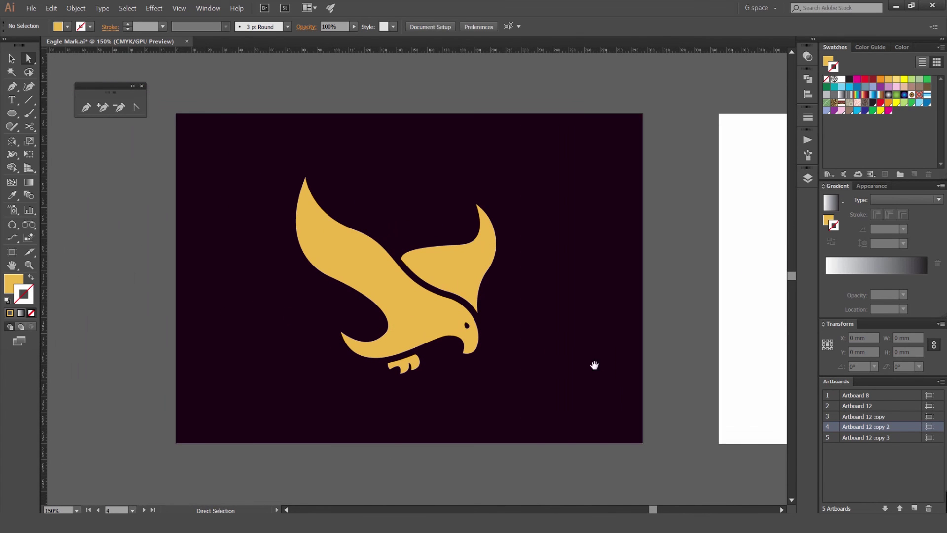
pyautogui.moveTo(586, 350); pyautogui.dragTo(574, 317)
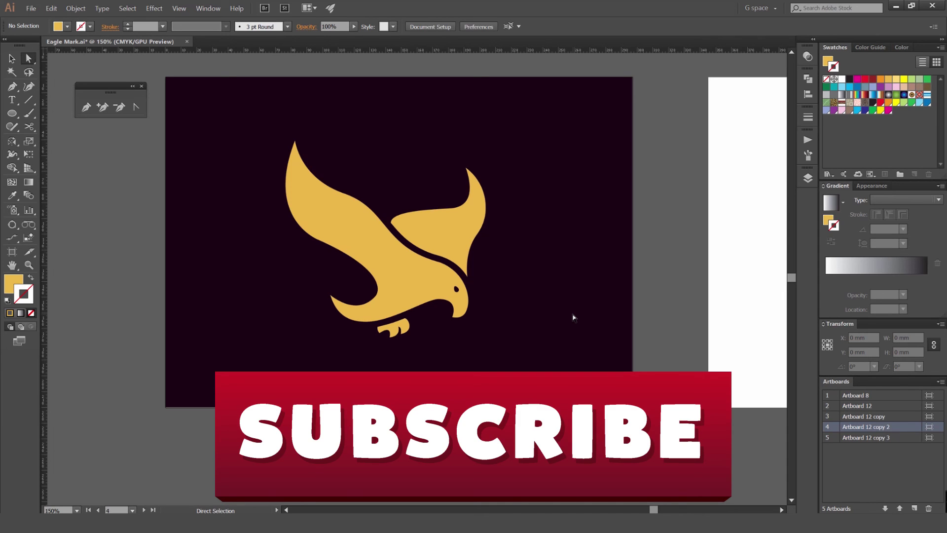
pyautogui.moveTo(769, 286); pyautogui.dragTo(347, 306)
pyautogui.moveTo(560, 323); pyautogui.dragTo(434, 334)
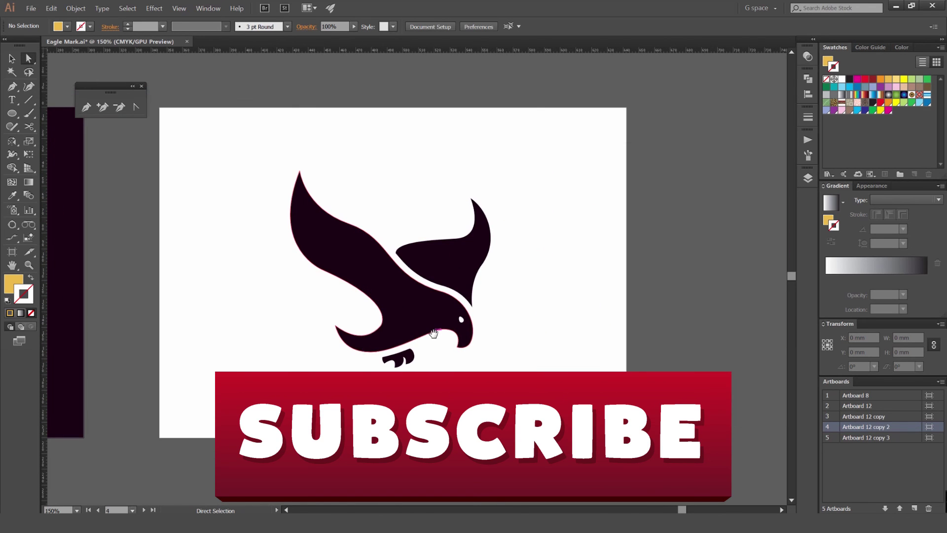